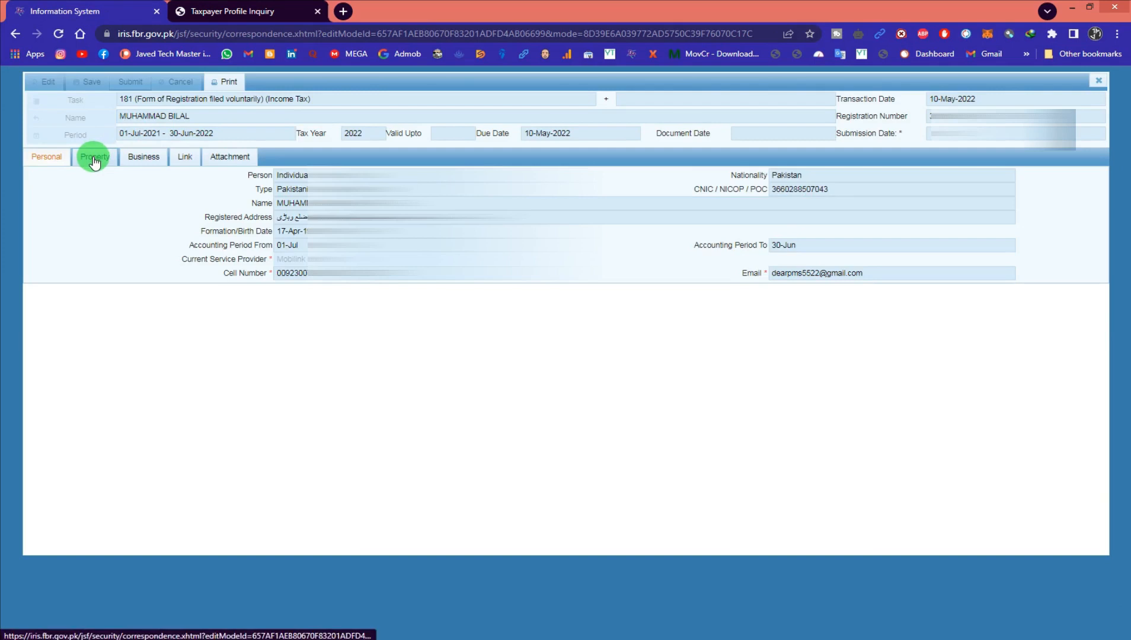
Review the Property, Business, Link and Attachment sections of the submitted 181 voluntary income tax registration form.
click(93, 160)
click(144, 159)
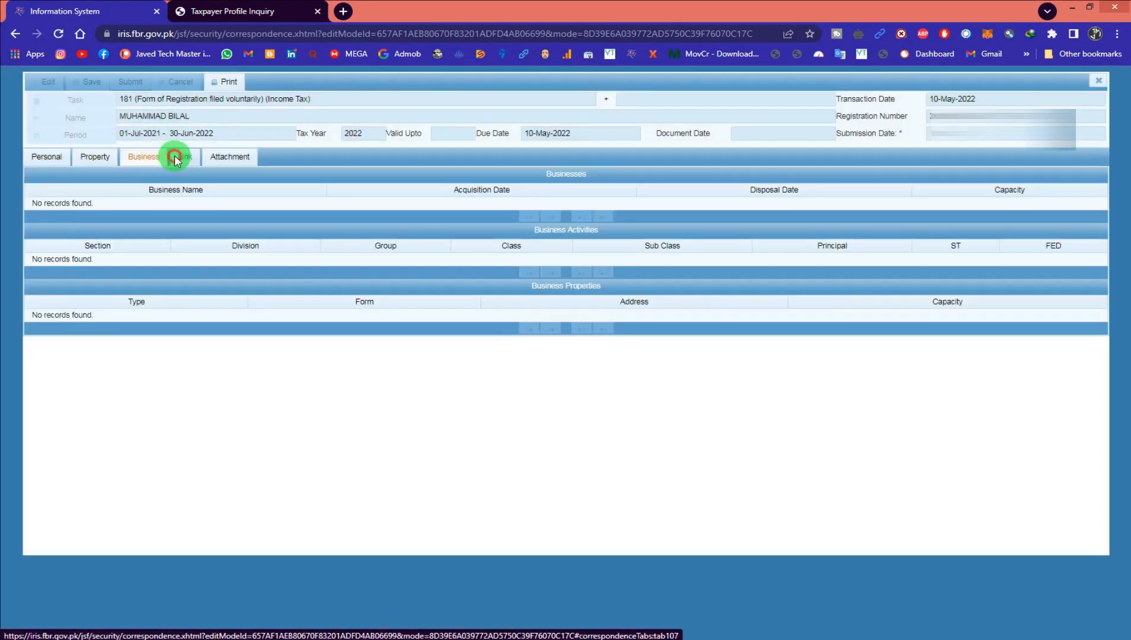
click(177, 158)
click(226, 160)
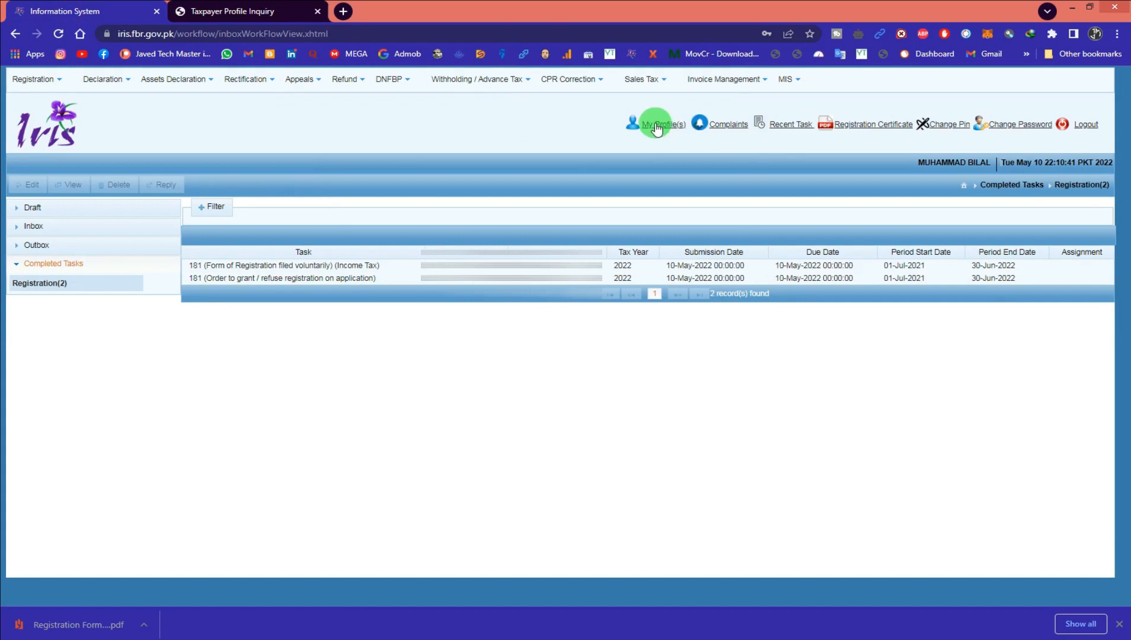
Open the taxpayer's own profile and verify the undertaking with the account PIN.
click(653, 122)
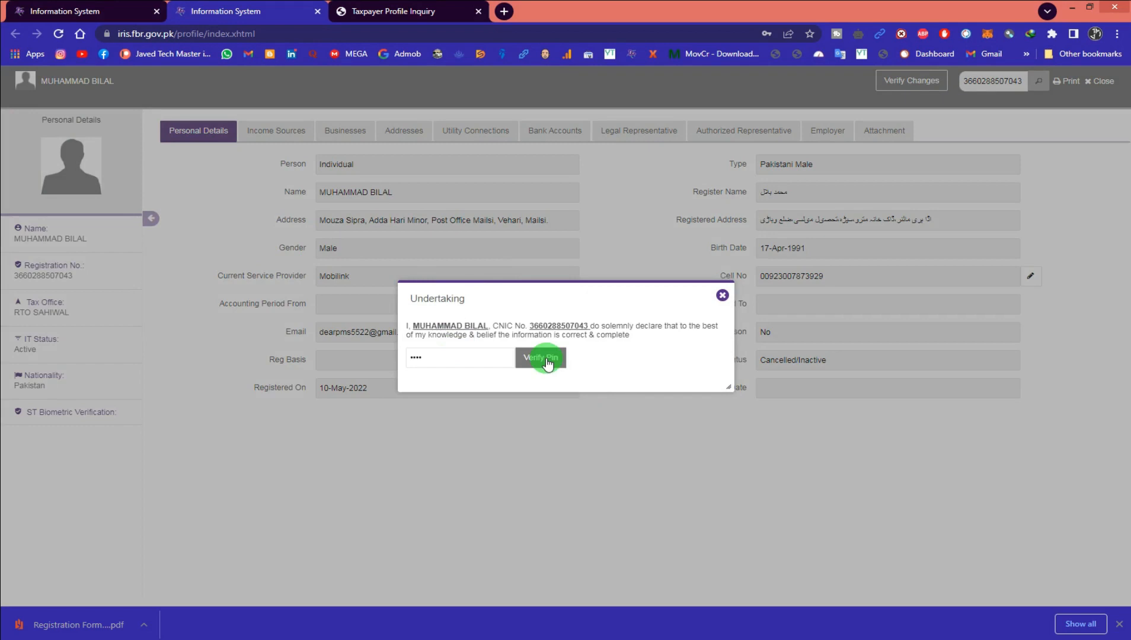
click(546, 357)
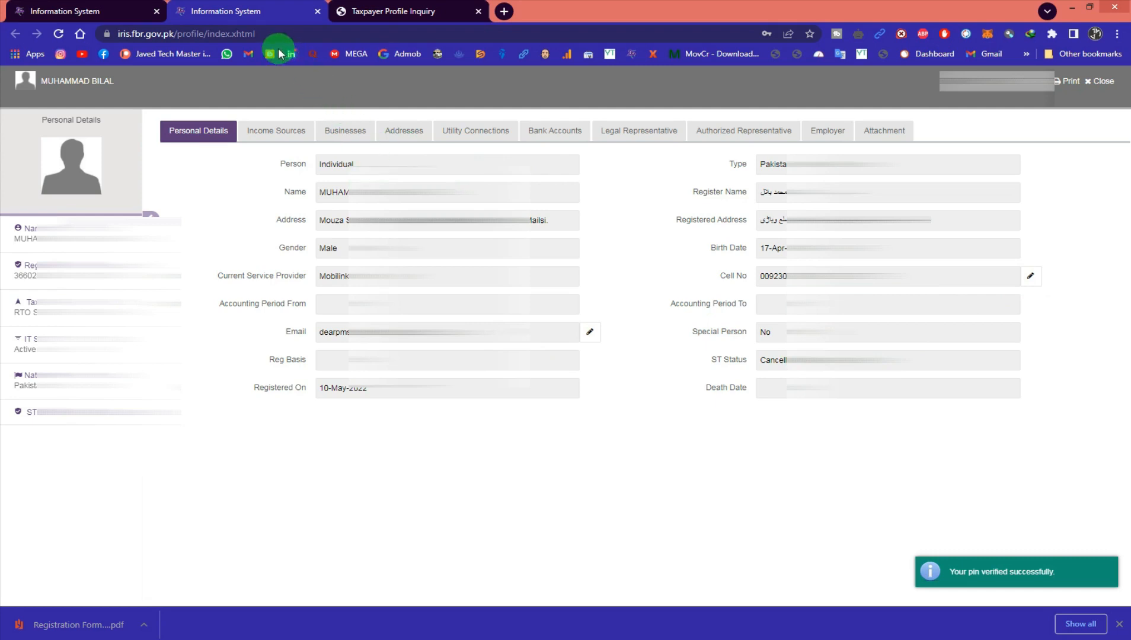
Try to update the profile's income sources with Business selected.
click(274, 129)
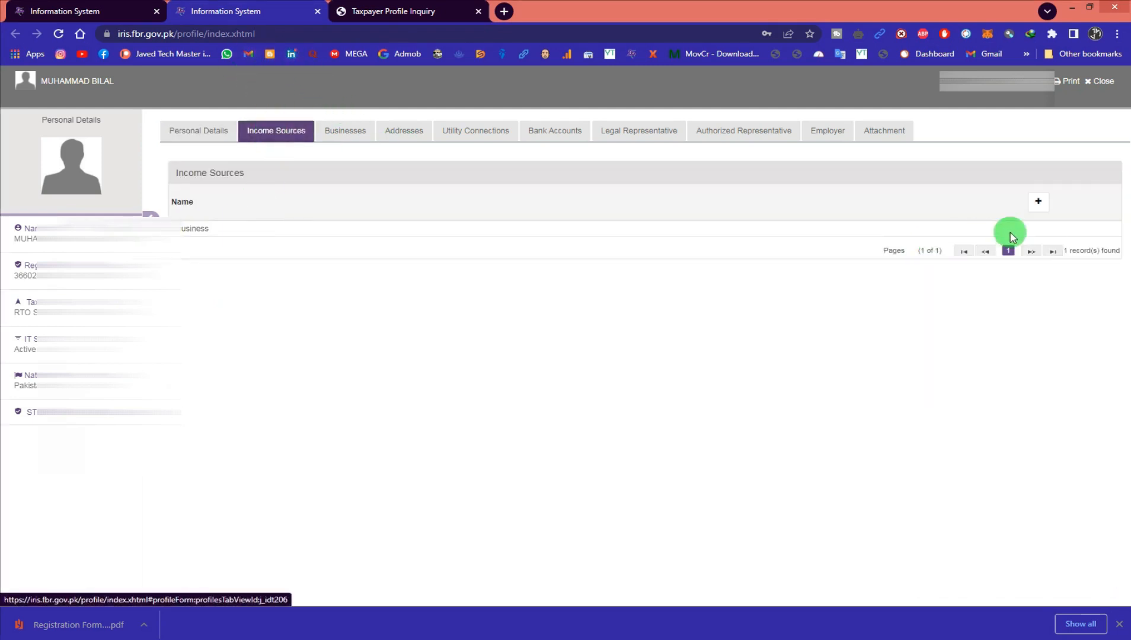
click(1037, 202)
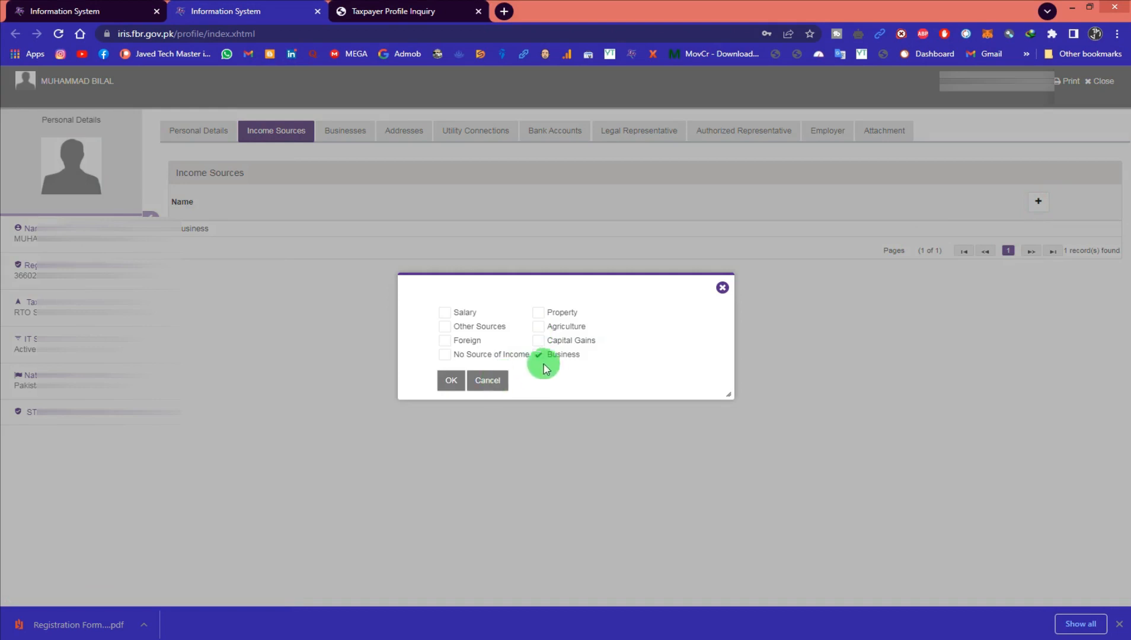
click(449, 380)
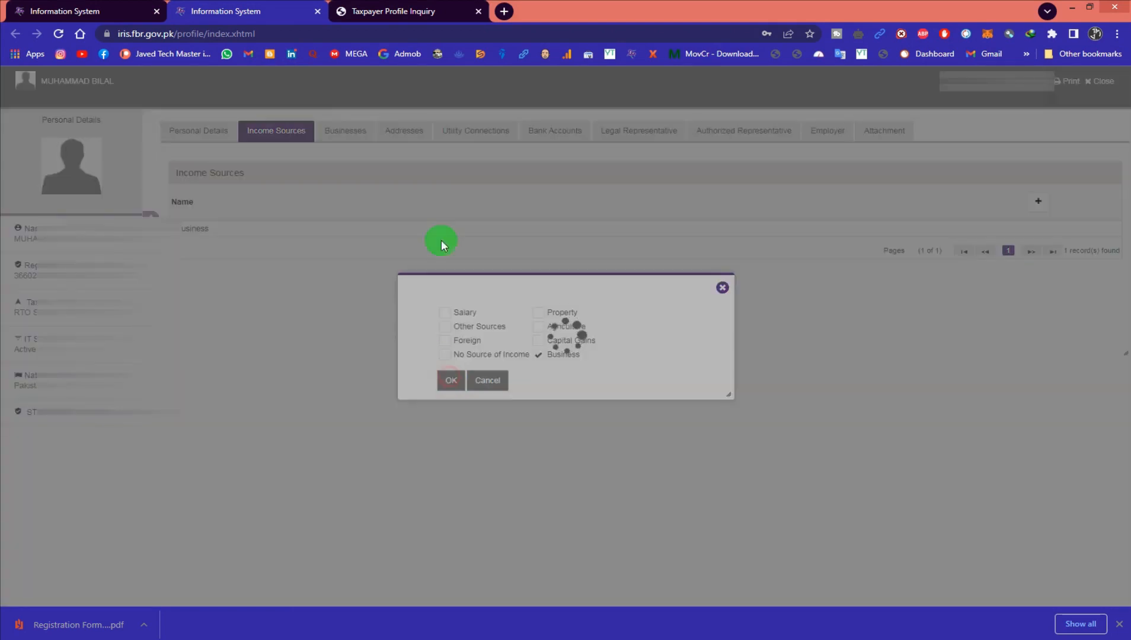
Start a new business record and name it PMS Nursery & Fruit Company PVT LTD, copying the name from the Notepad notes.
click(357, 144)
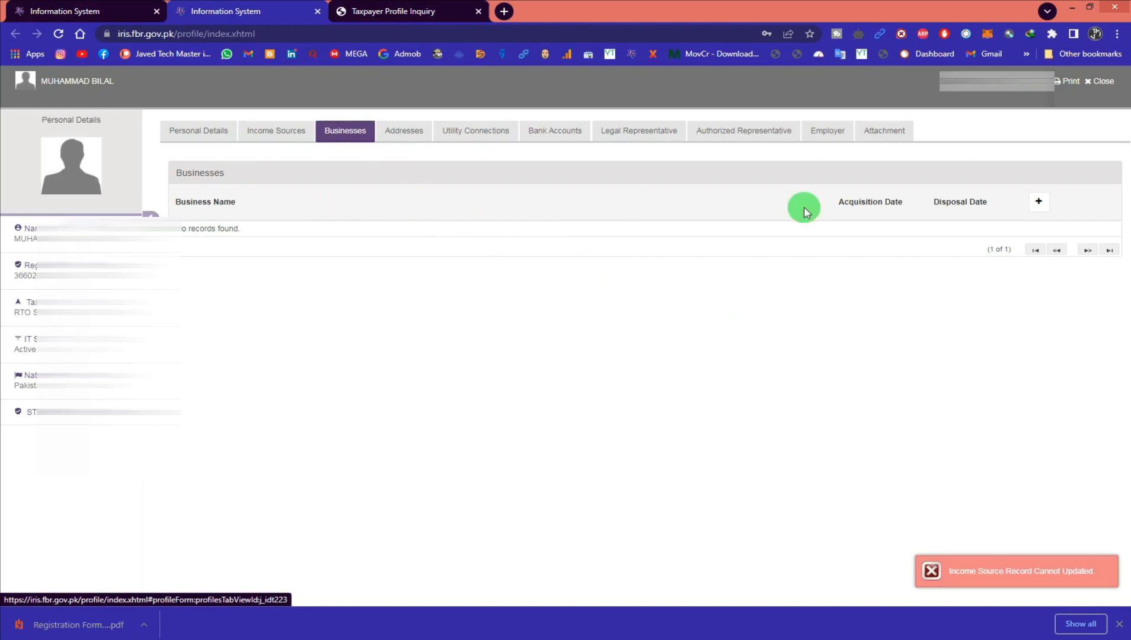
click(1038, 201)
click(540, 198)
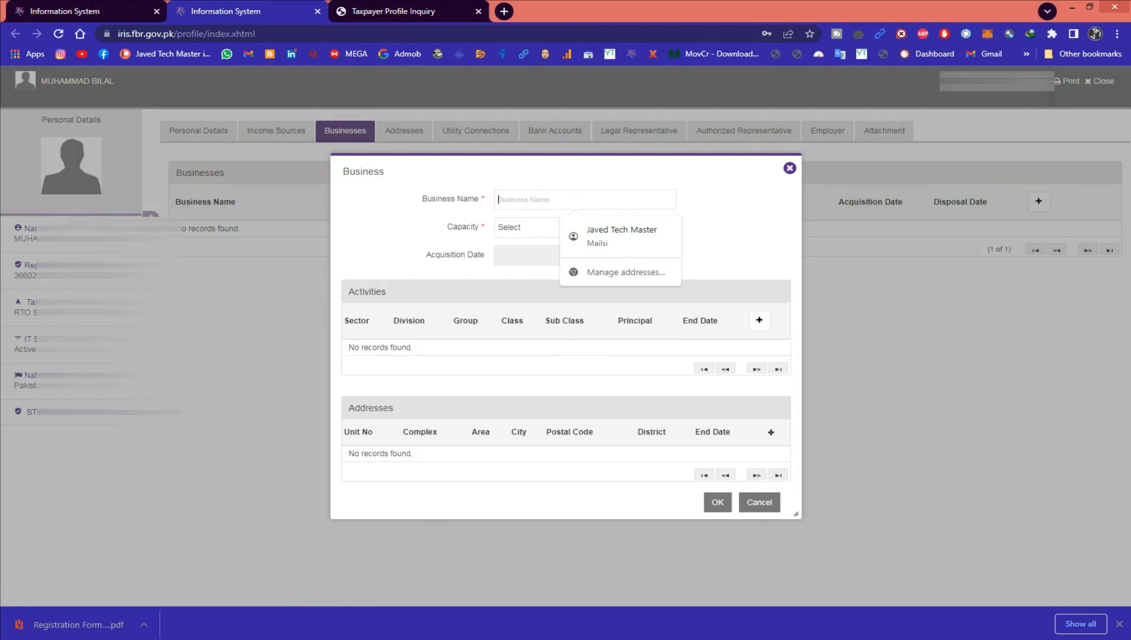
key(alt+Tab)
drag(236, 73, 45, 74)
key(ctrl+c)
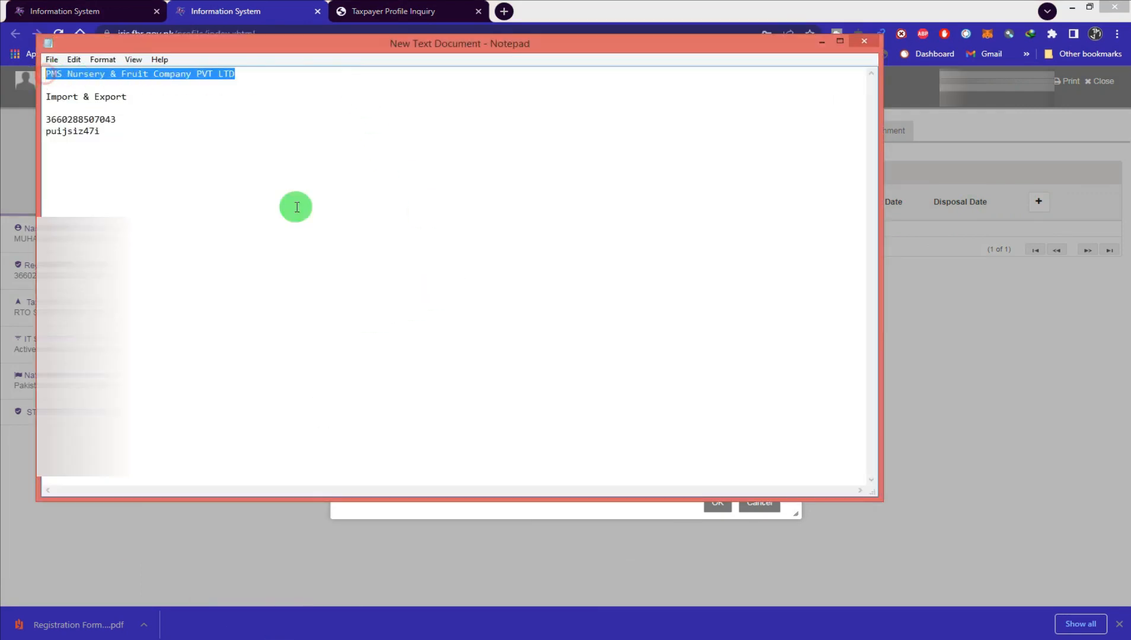
click(505, 511)
click(555, 200)
key(ctrl+v)
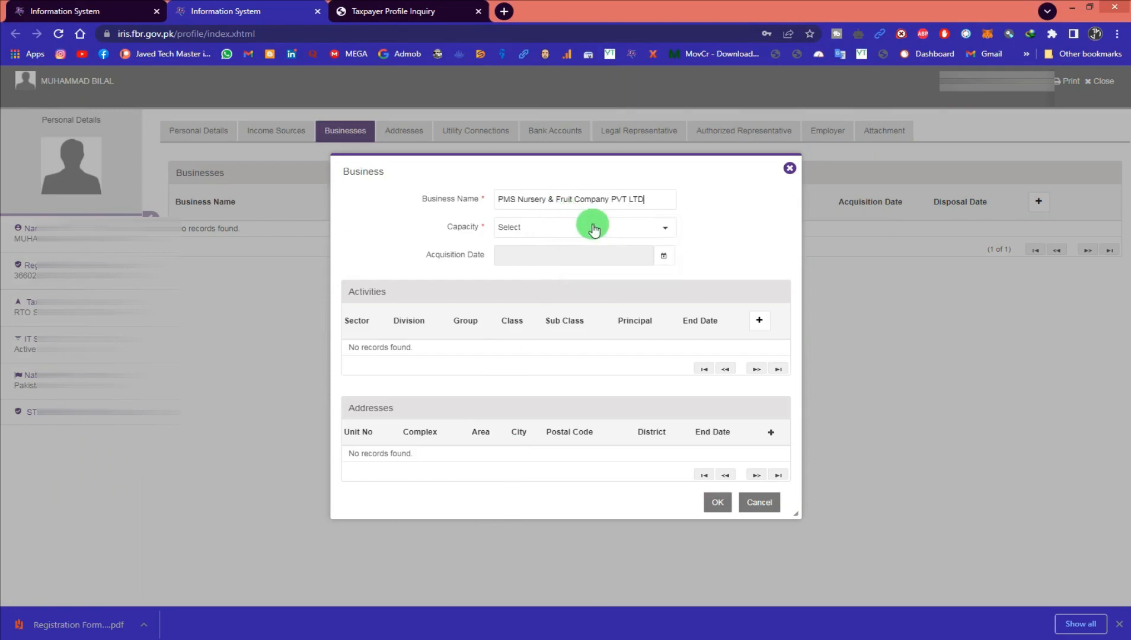
Set the business capacity to Owner and the acquisition date to 1 January 2022.
click(595, 230)
click(521, 263)
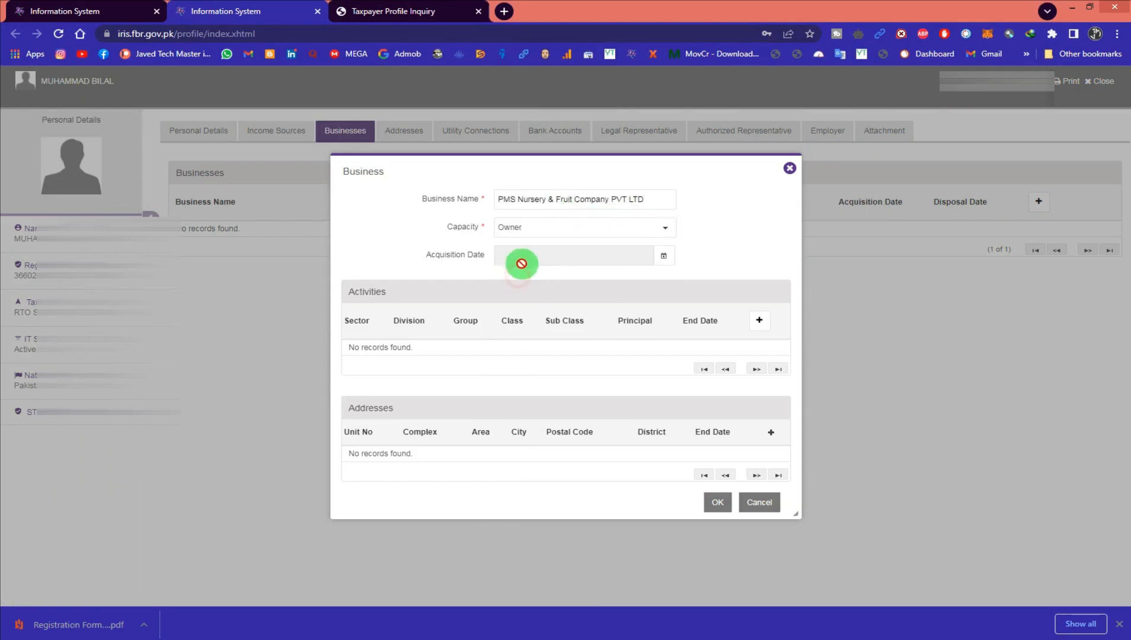
click(663, 256)
click(536, 276)
click(530, 286)
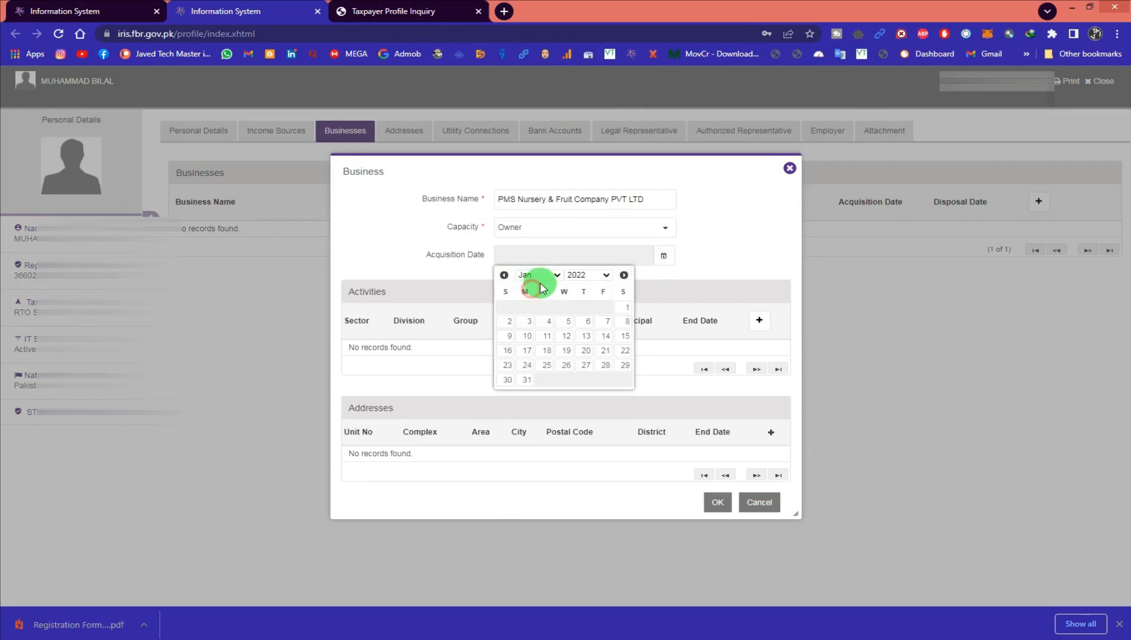
click(624, 307)
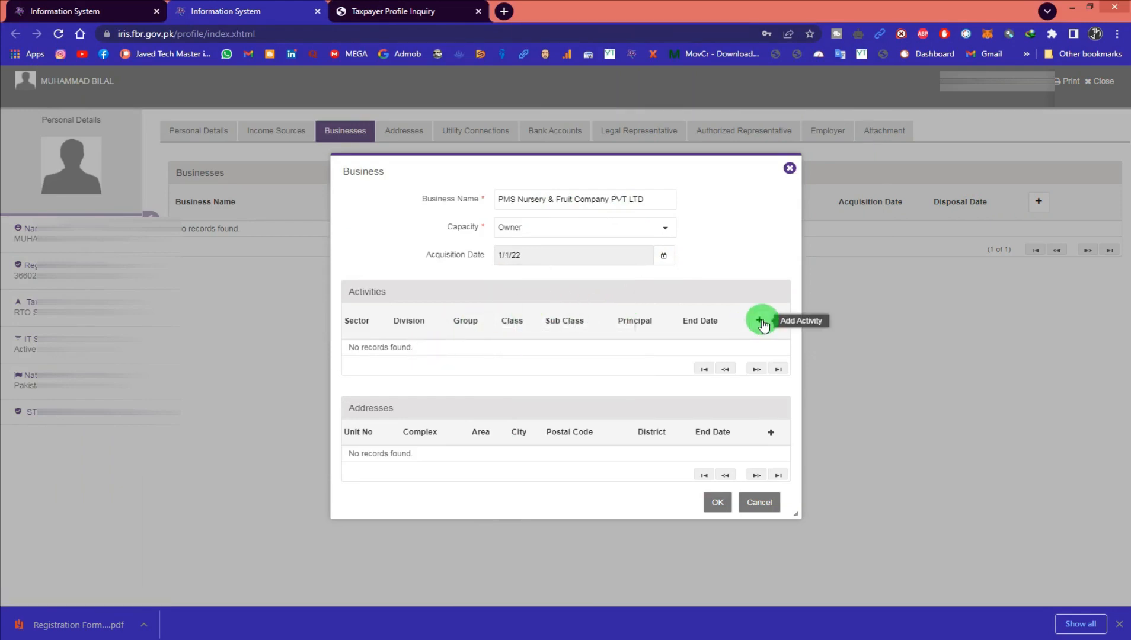
Start a principal business activity, search the activities for "export" and choose Importer/Exporter/Exporter/Exporter.
click(762, 321)
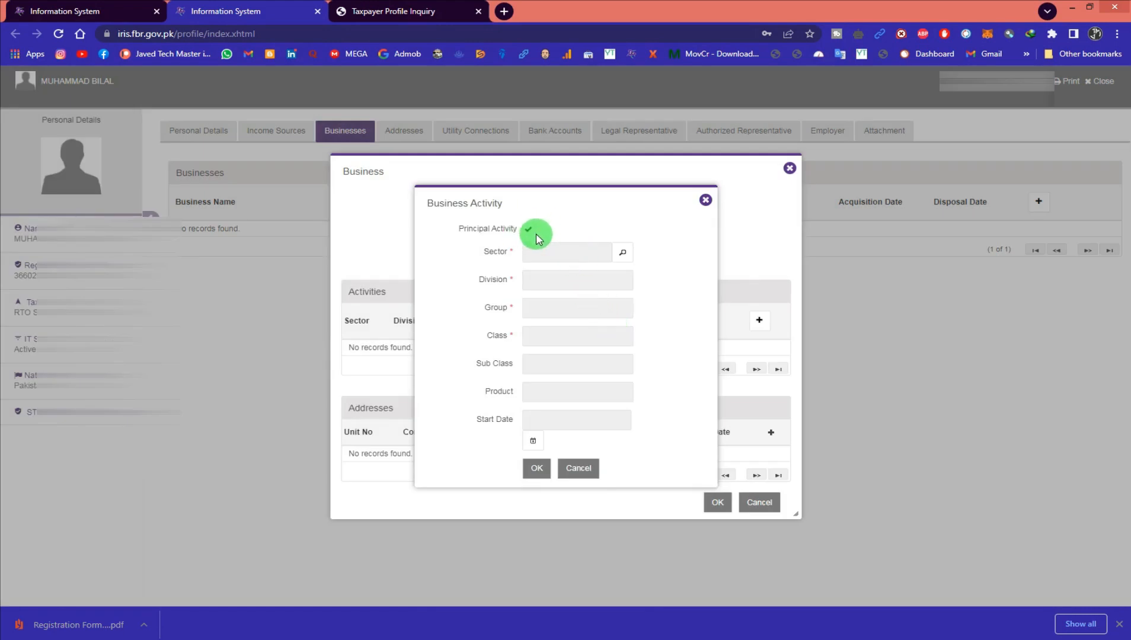
drag(454, 236, 512, 237)
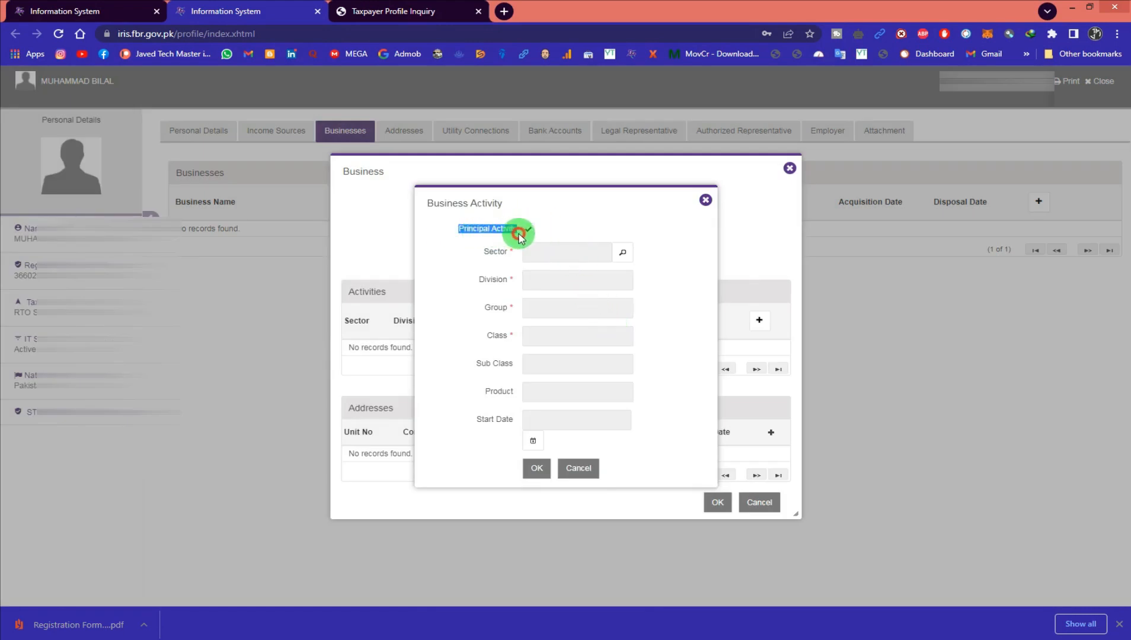
click(619, 255)
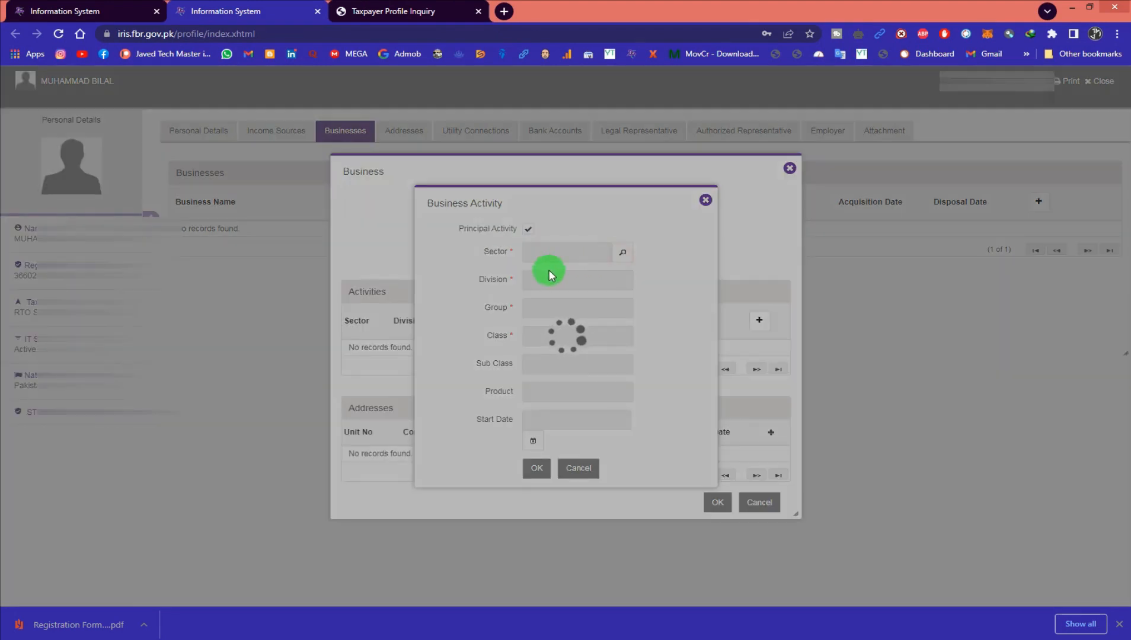
click(520, 274)
text(export)
click(743, 277)
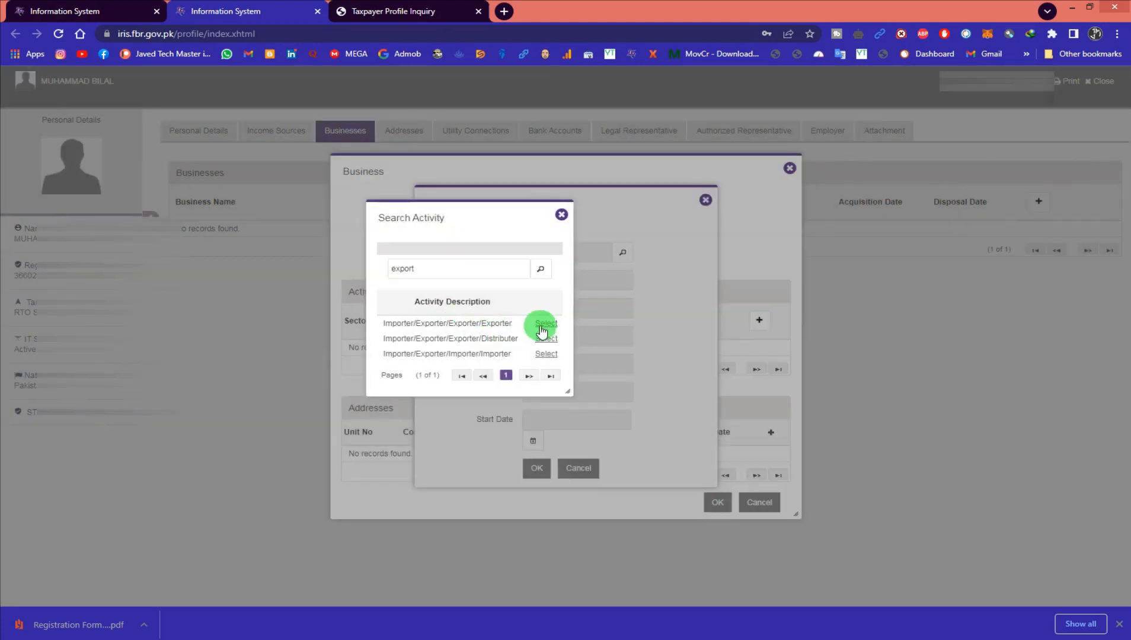
click(549, 324)
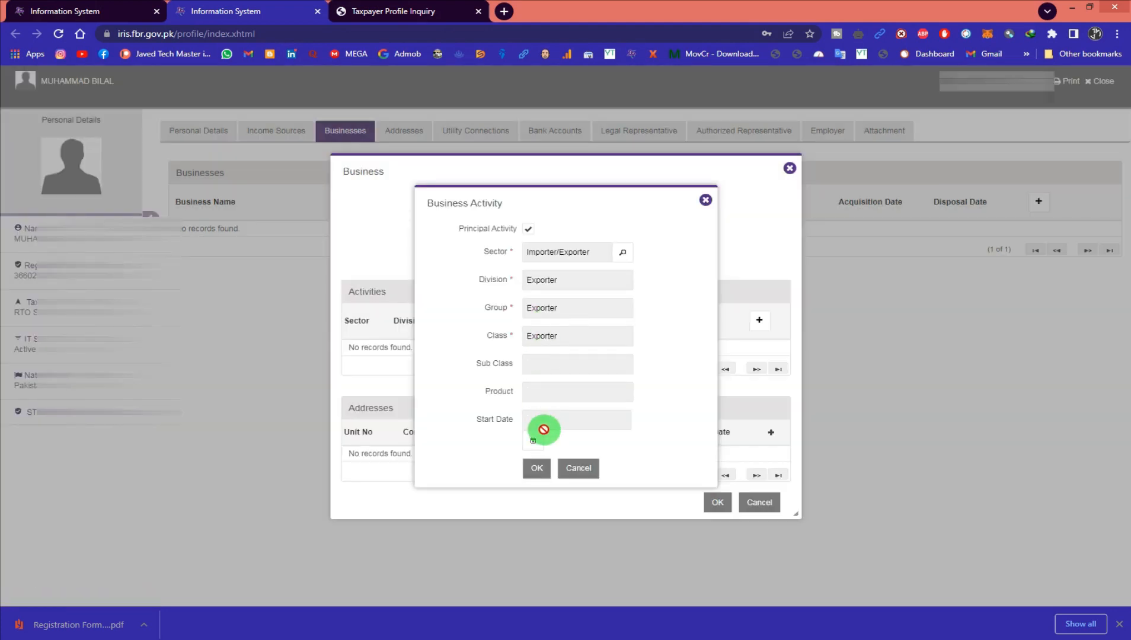
Set the exporter activity's start date to 1 January 2022 and save the activity.
click(557, 440)
click(558, 451)
click(654, 471)
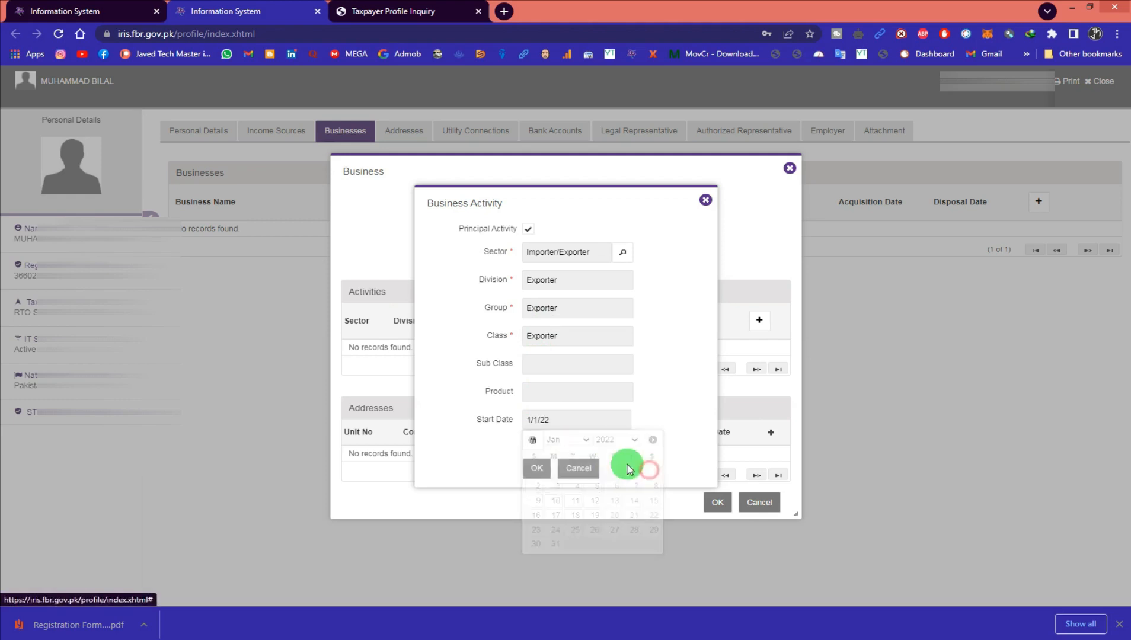
click(535, 468)
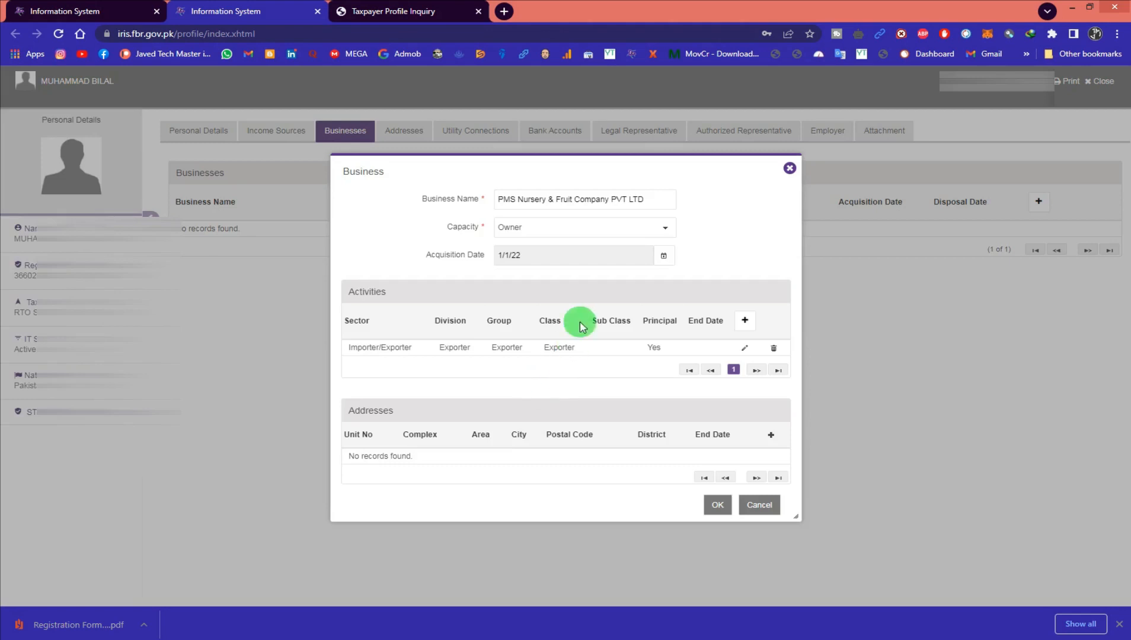
Start a second business activity and choose Importer/Exporter/Exporter/Distributer.
click(748, 325)
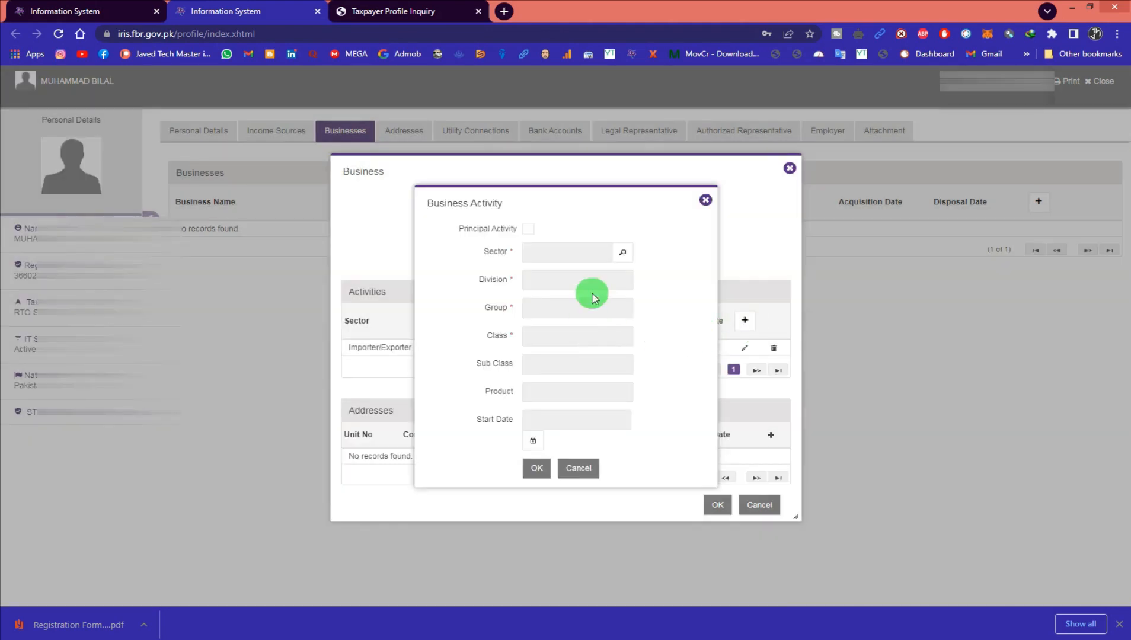
click(621, 252)
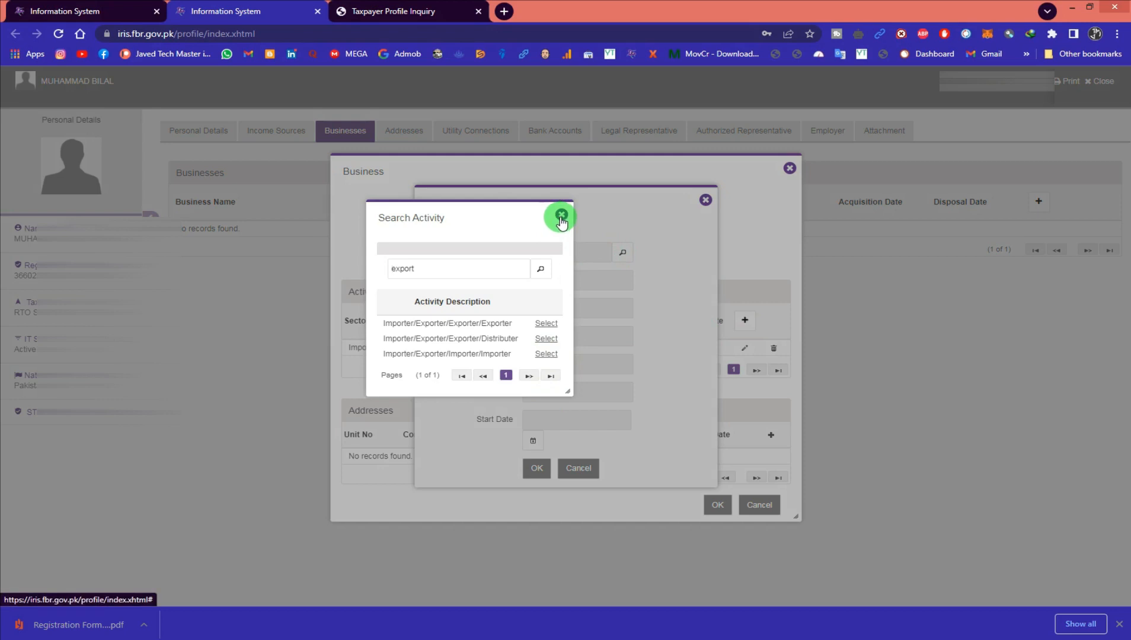
click(545, 338)
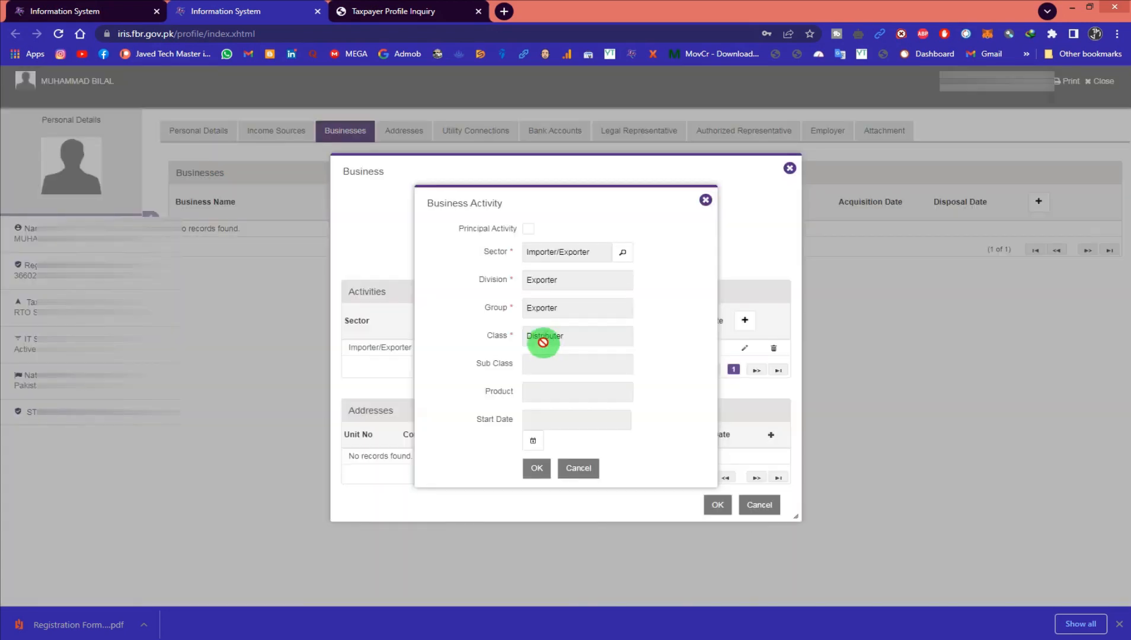
Set the distributer activity's start date to 1 January 2022 and save it as a principal activity.
click(533, 440)
click(583, 441)
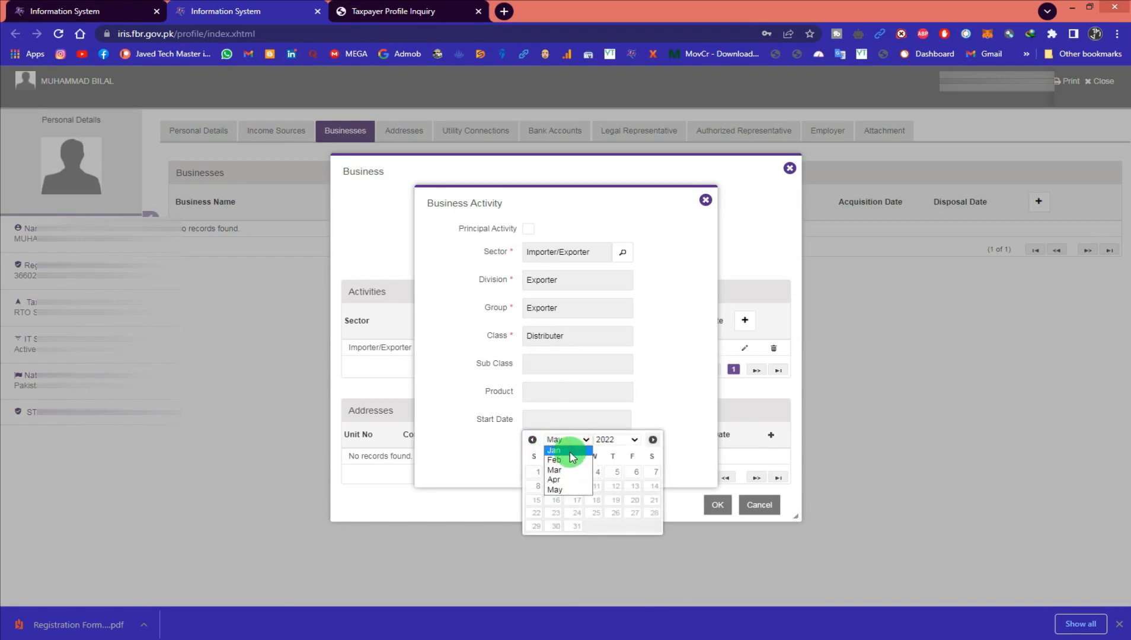
click(568, 456)
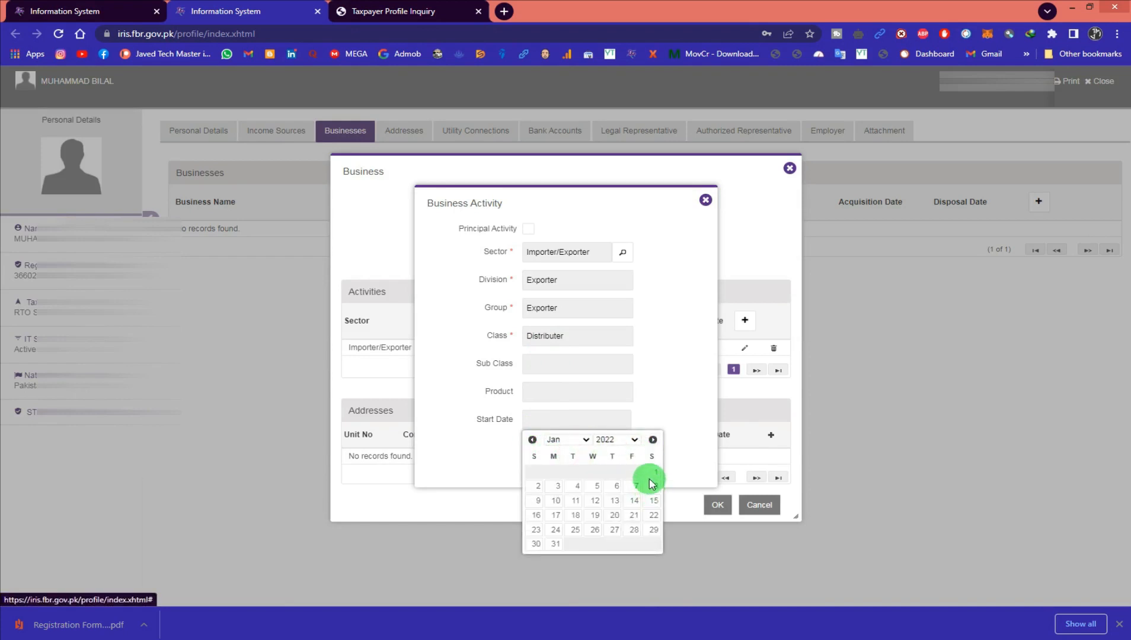
click(654, 475)
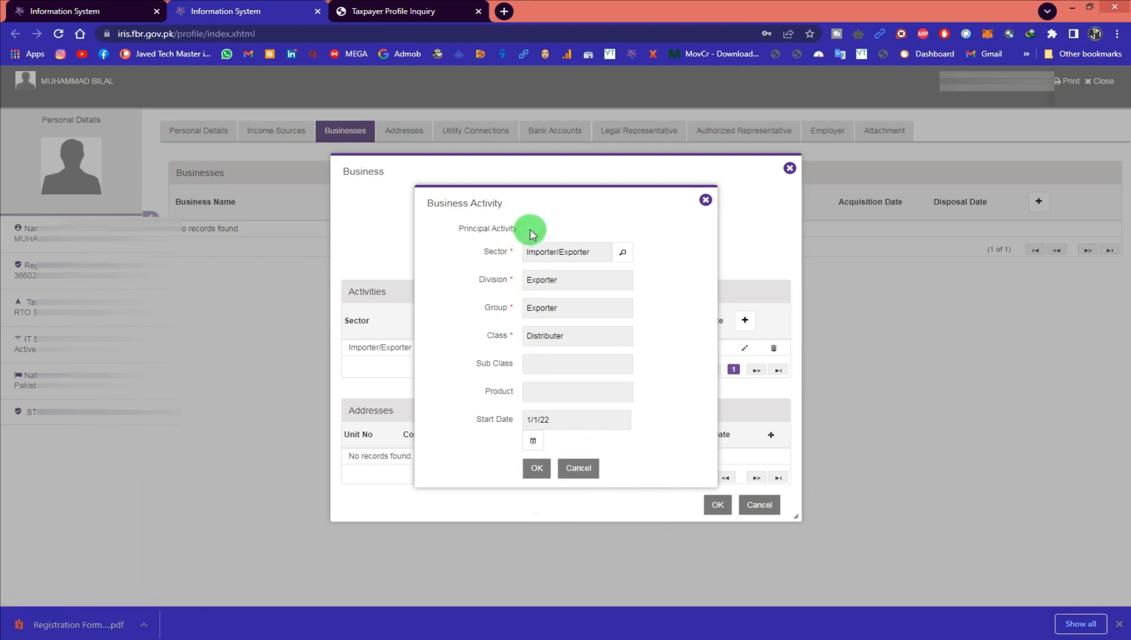
click(535, 468)
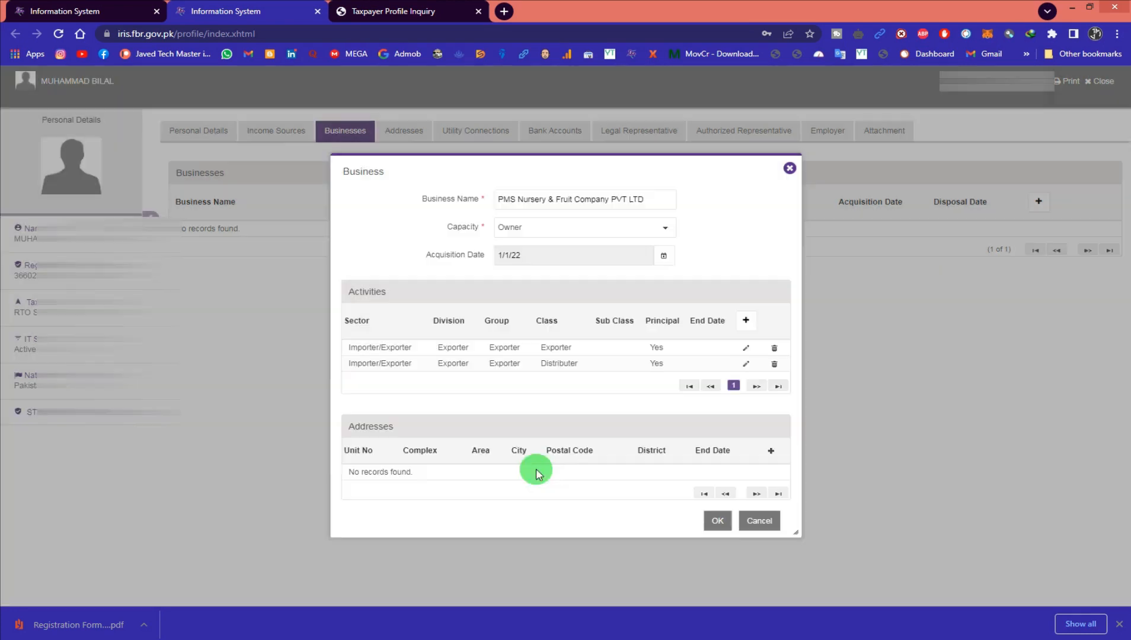
drag(649, 344, 656, 366)
click(643, 392)
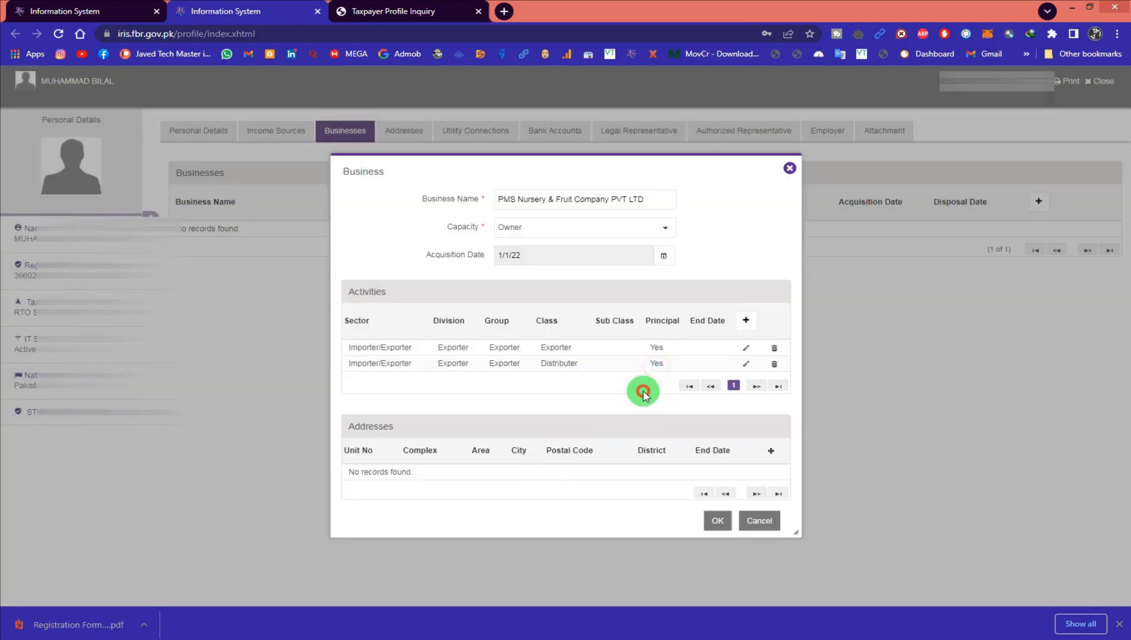
Start a third business activity and choose Importer/Exporter/Importer/Importer.
click(745, 321)
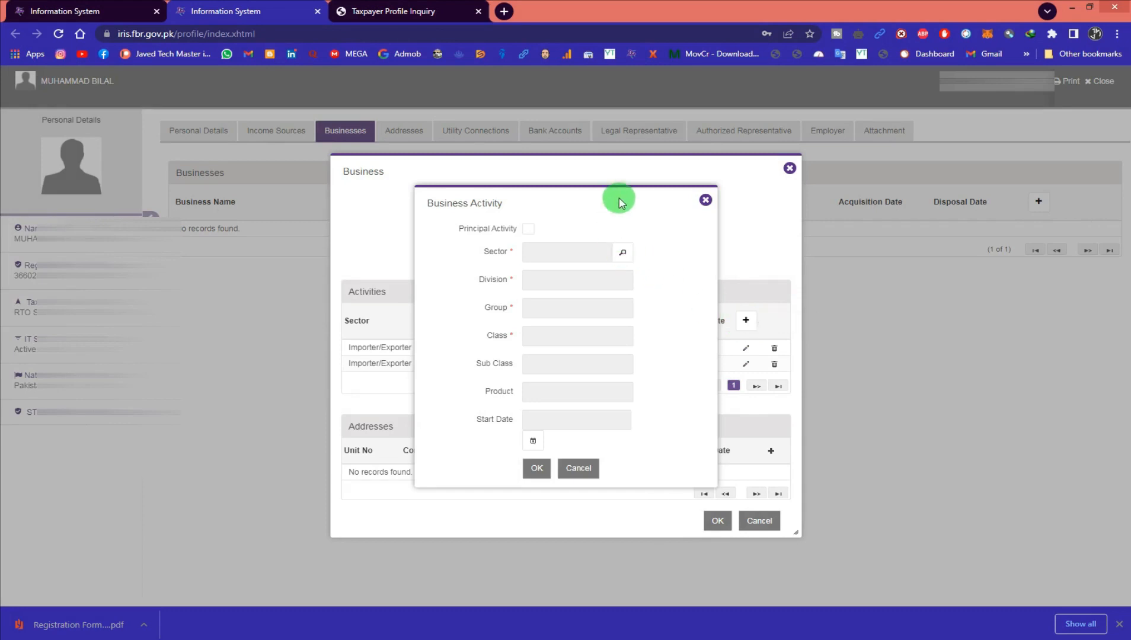
drag(620, 199, 823, 303)
click(670, 278)
click(621, 254)
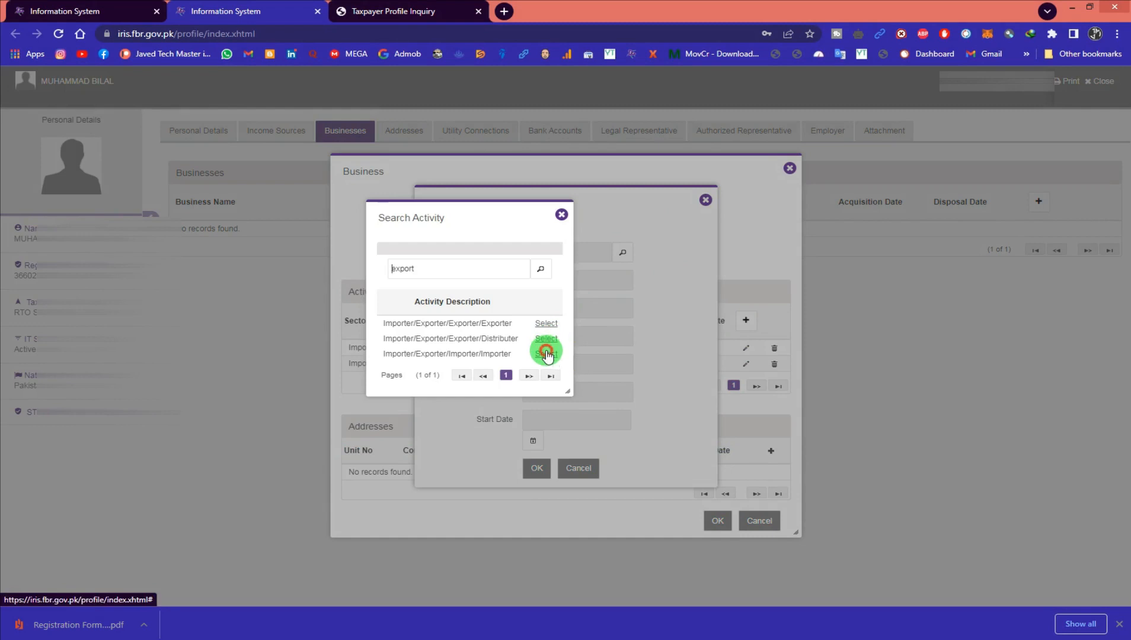
click(546, 354)
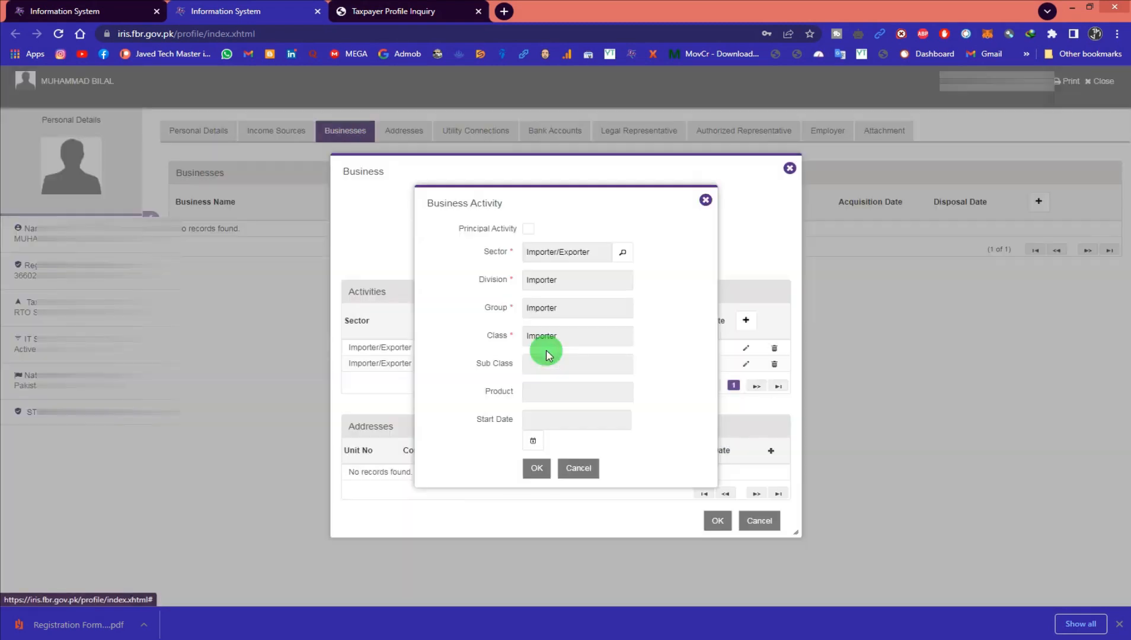
Set the importer activity's start date to 1 January 2022 and save it as a principal activity.
click(532, 443)
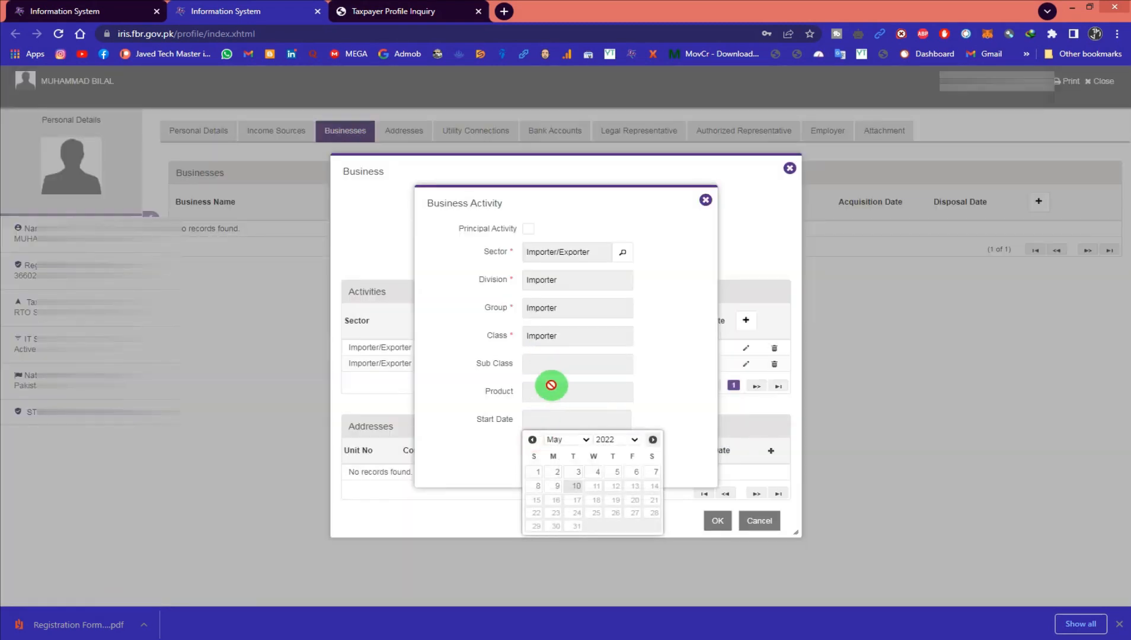
click(534, 473)
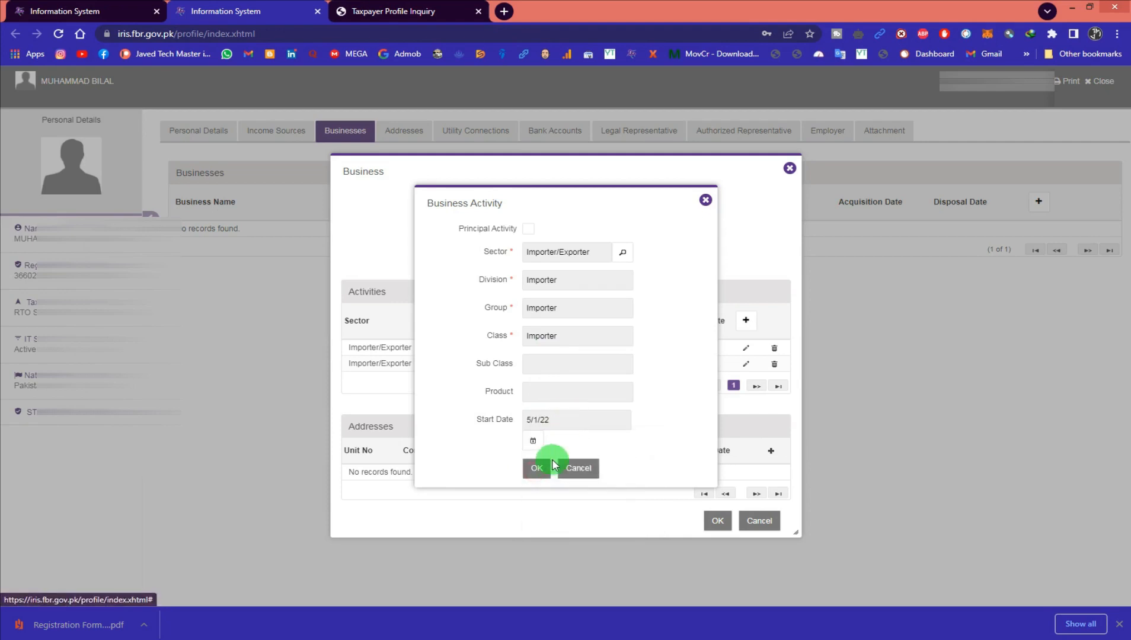
click(529, 234)
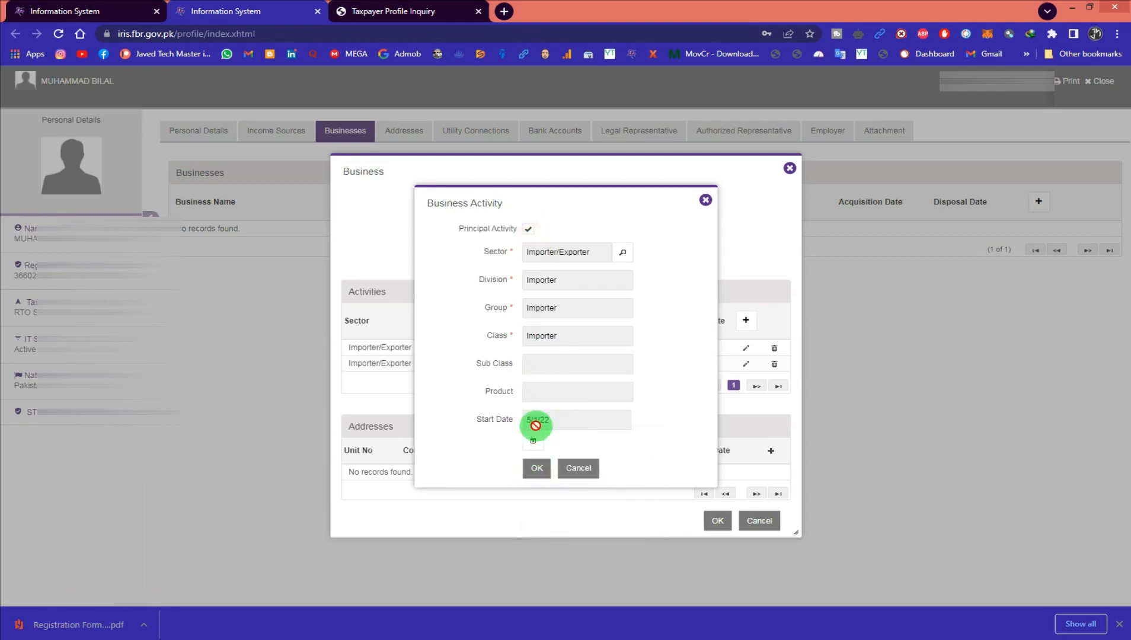
click(535, 444)
click(574, 443)
click(580, 450)
click(652, 474)
click(541, 468)
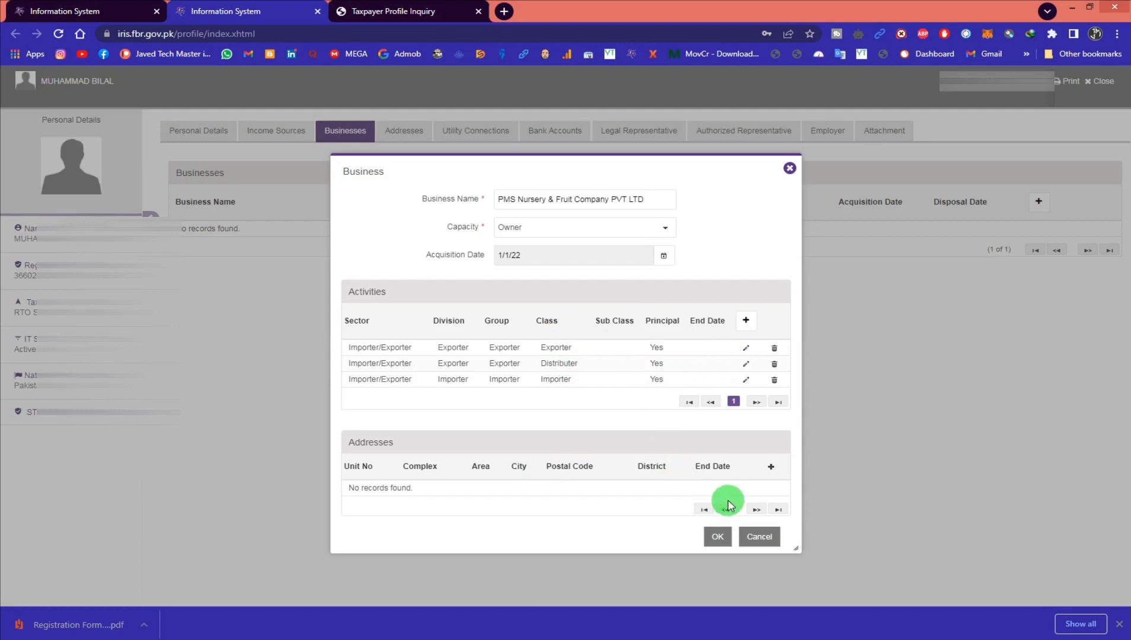
Start adding an address to the business, search for the taxpayer's registered address and select it as the business address.
click(769, 467)
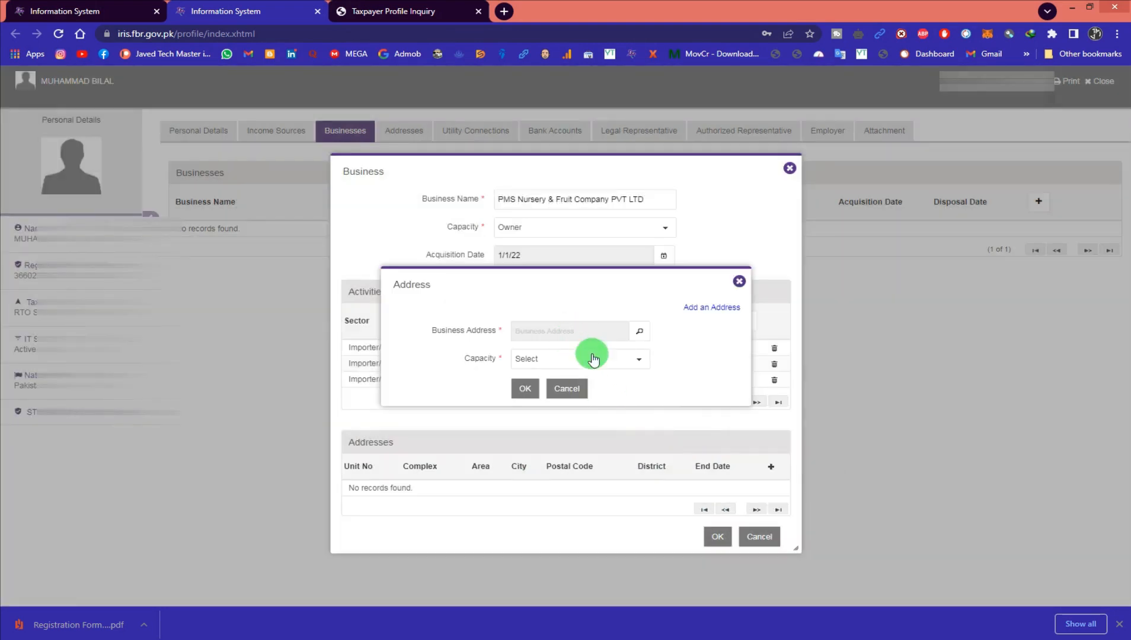
click(638, 332)
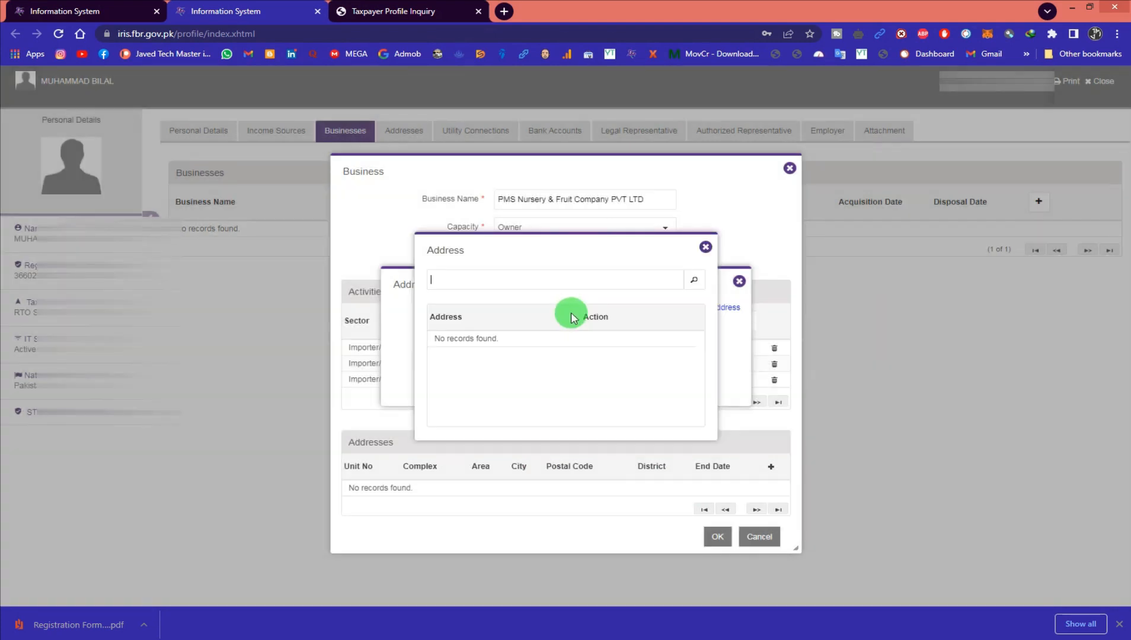
click(513, 287)
text(Mouza Sipra)
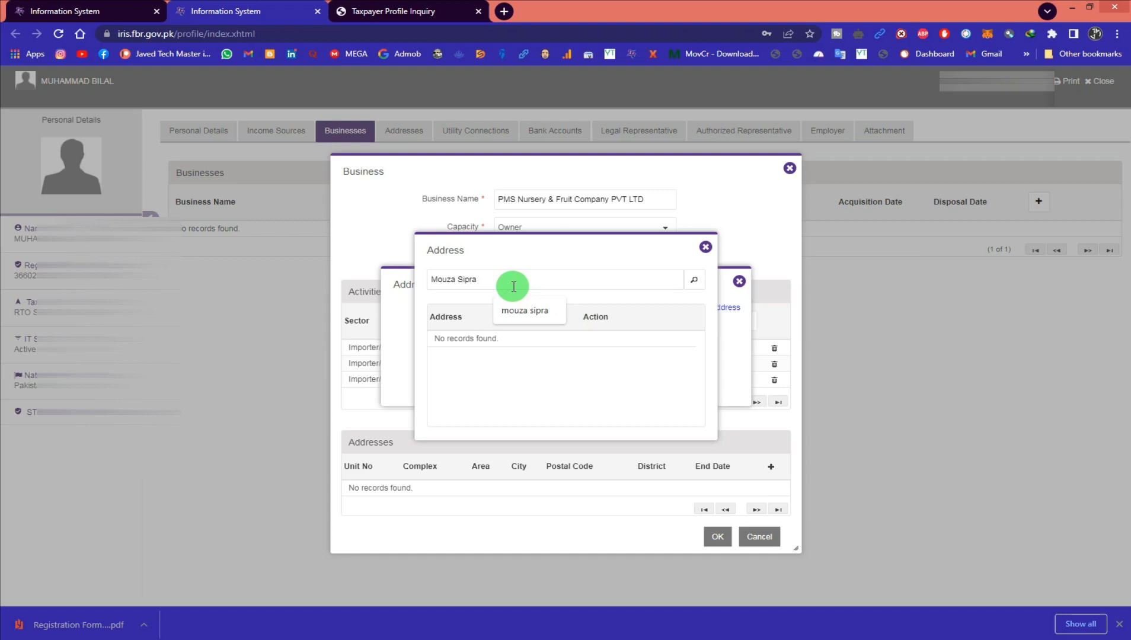
click(694, 281)
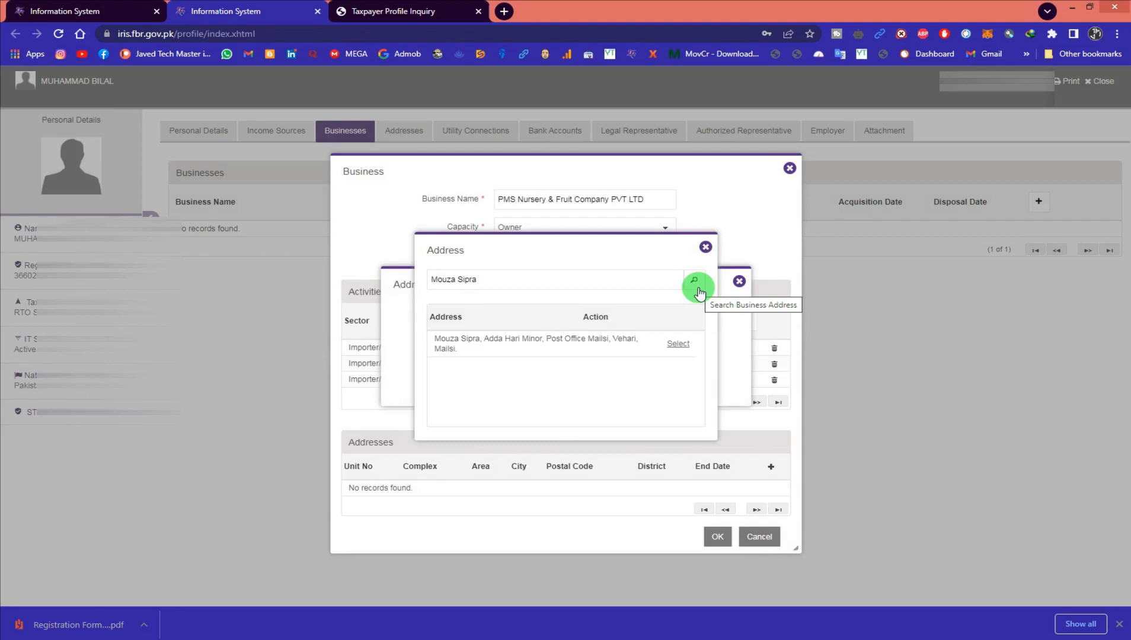
click(678, 343)
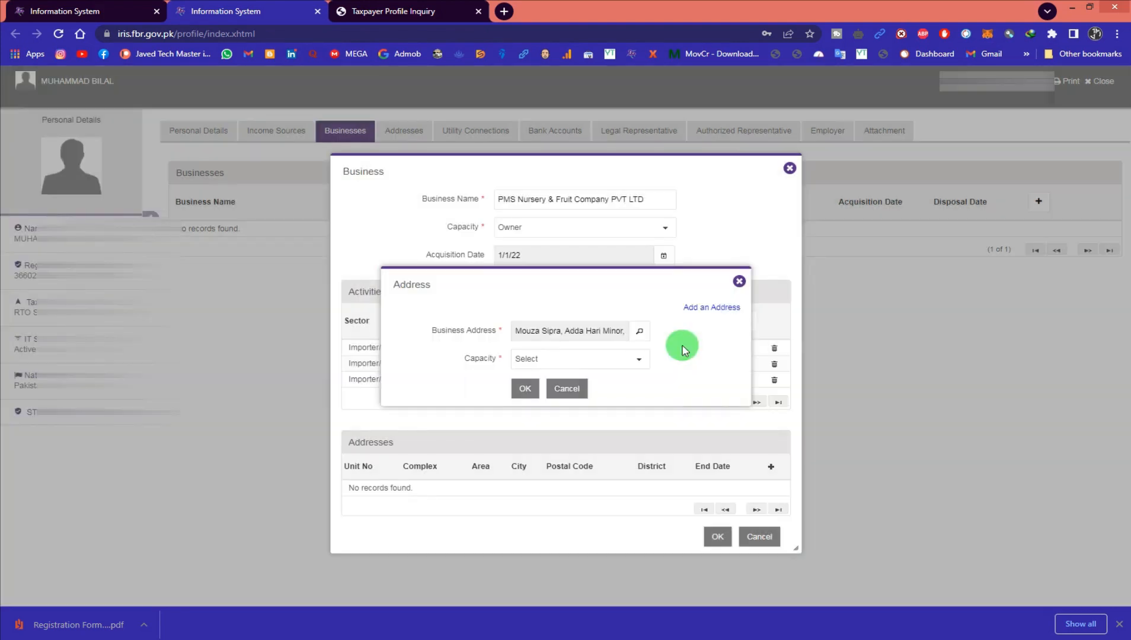
Set the business address's capacity to Owner and save the address.
click(529, 357)
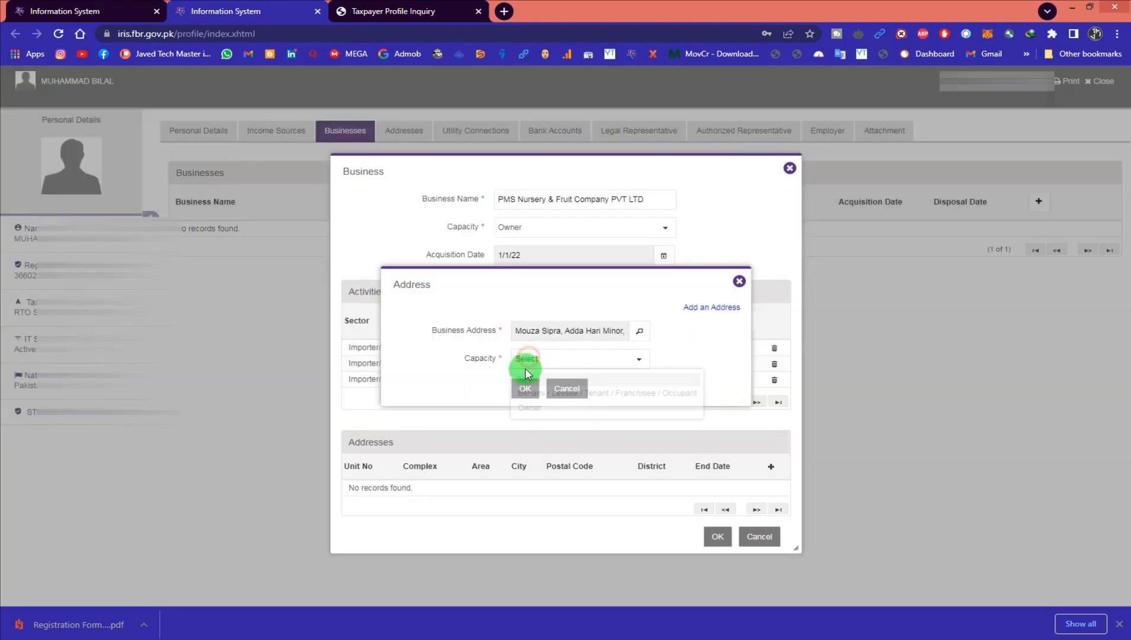
click(528, 407)
click(521, 386)
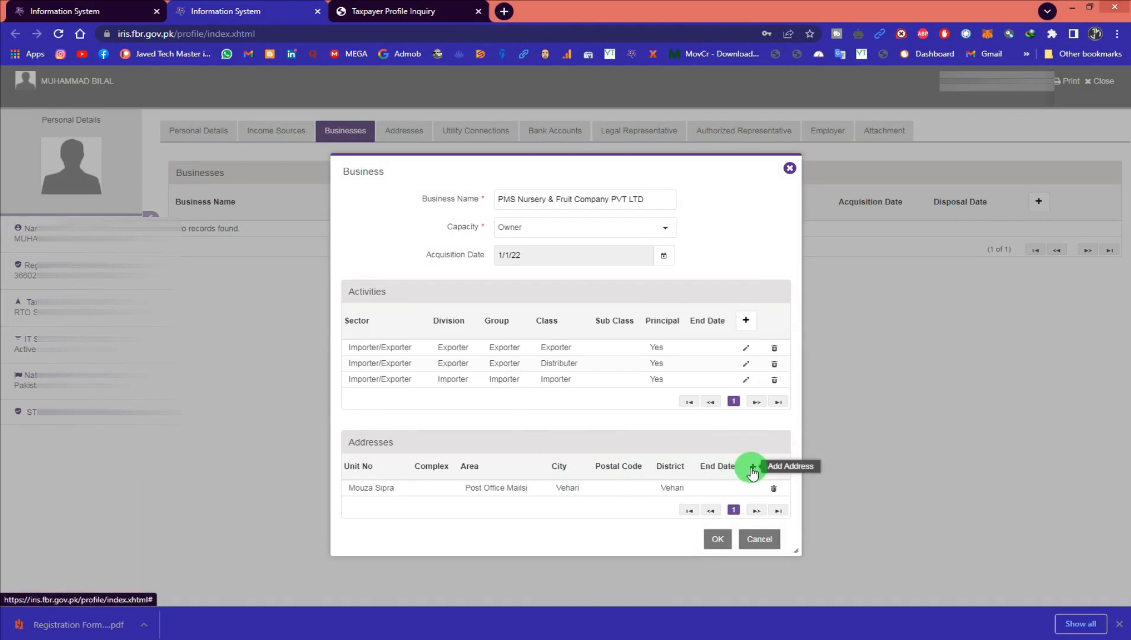
click(751, 469)
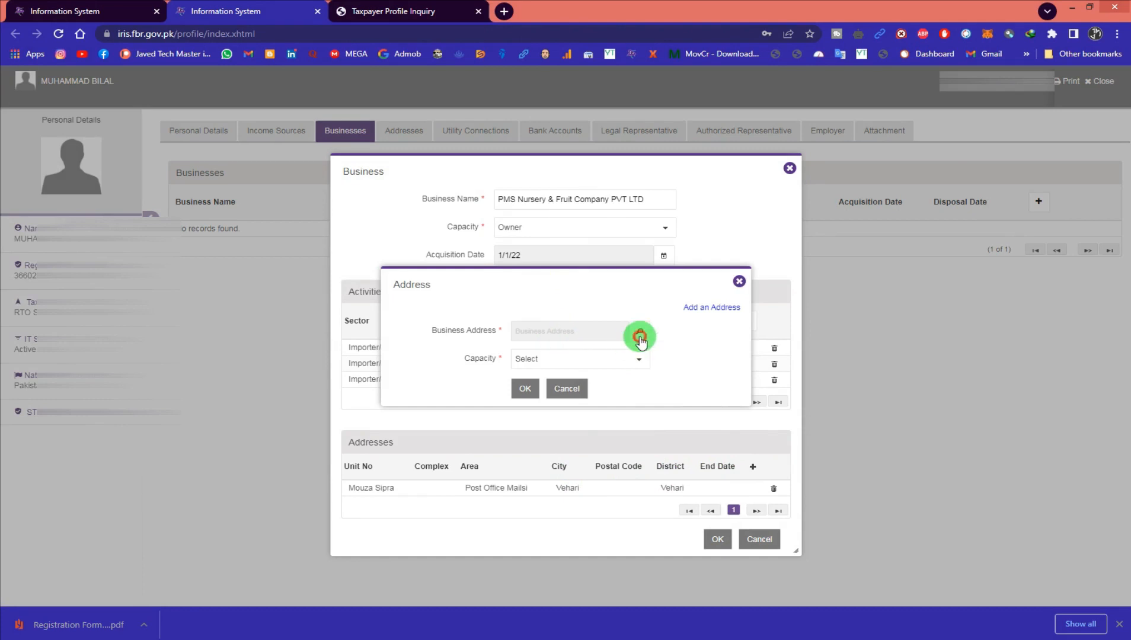
click(639, 338)
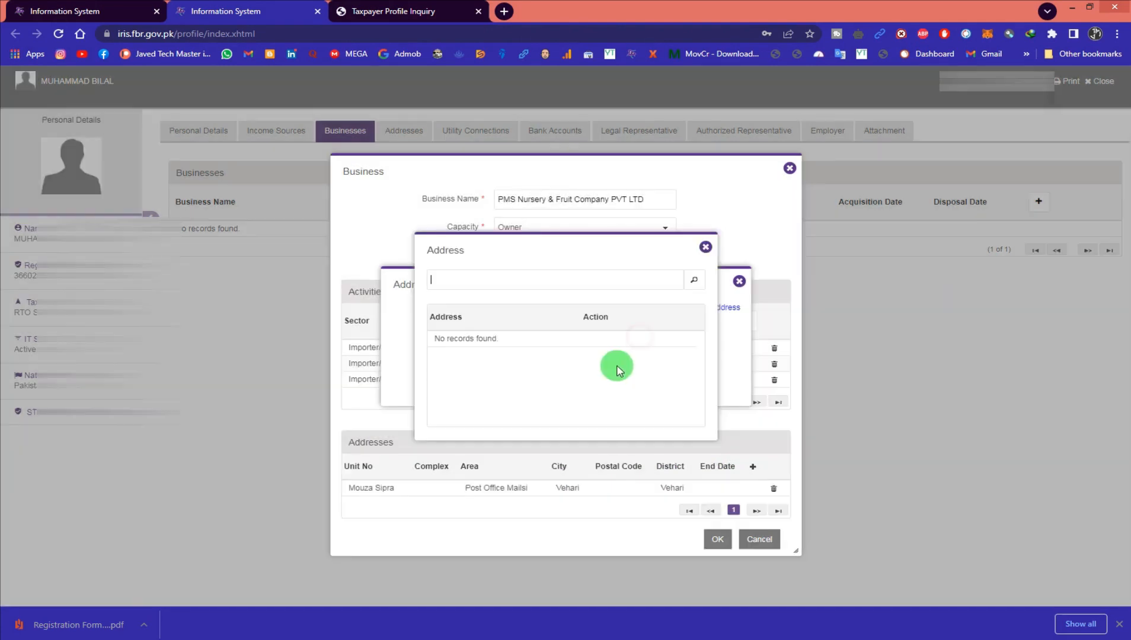
click(603, 279)
text(mailsi)
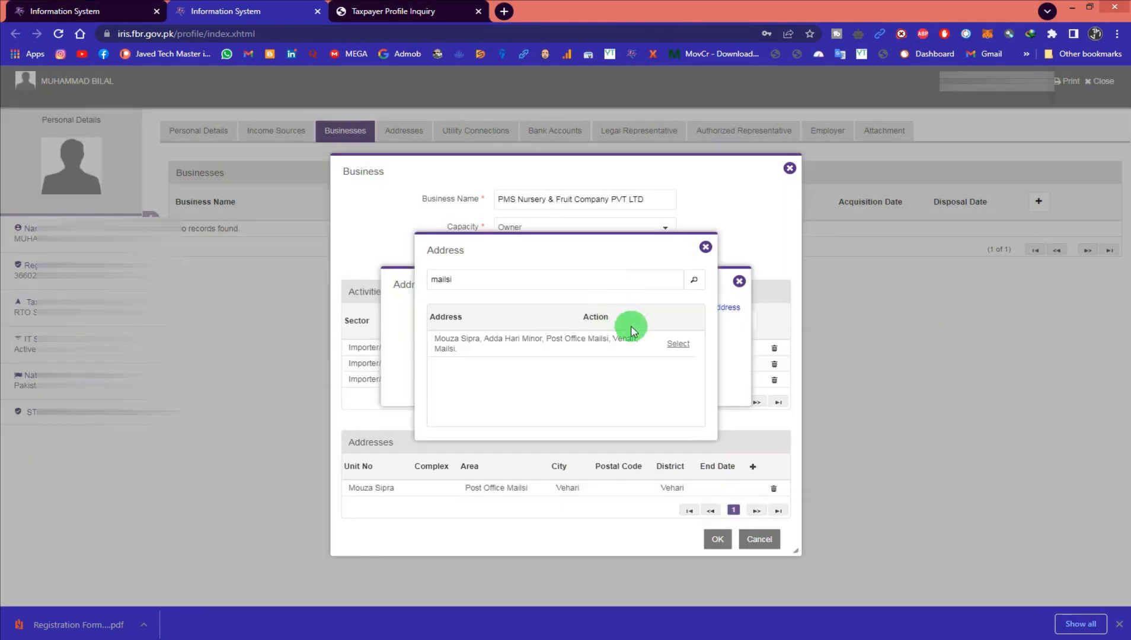
click(705, 246)
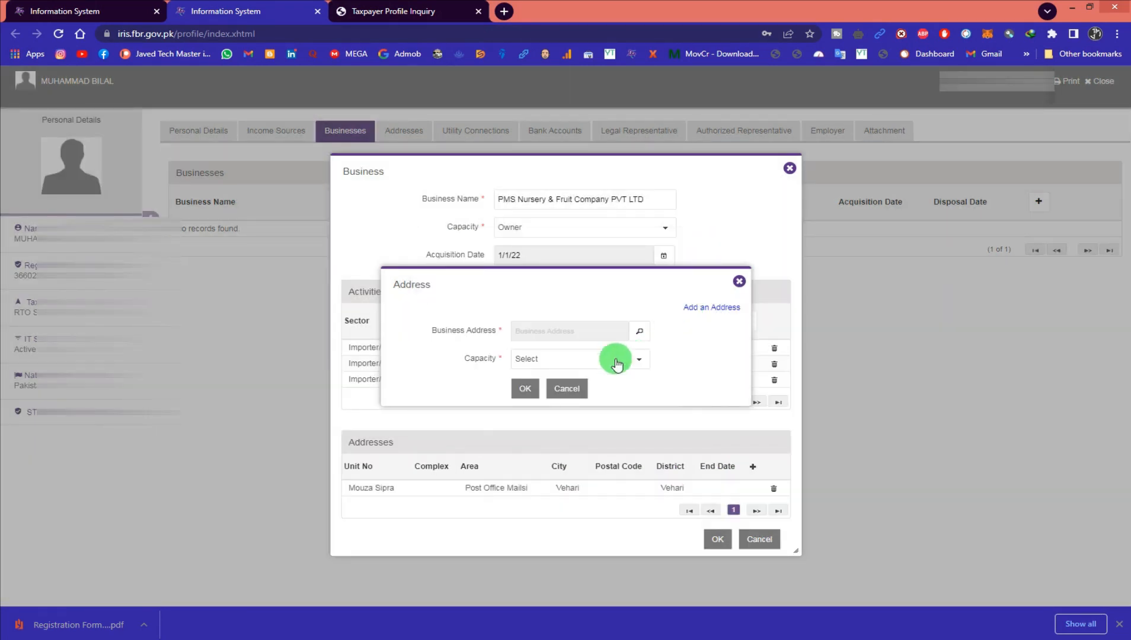
click(572, 390)
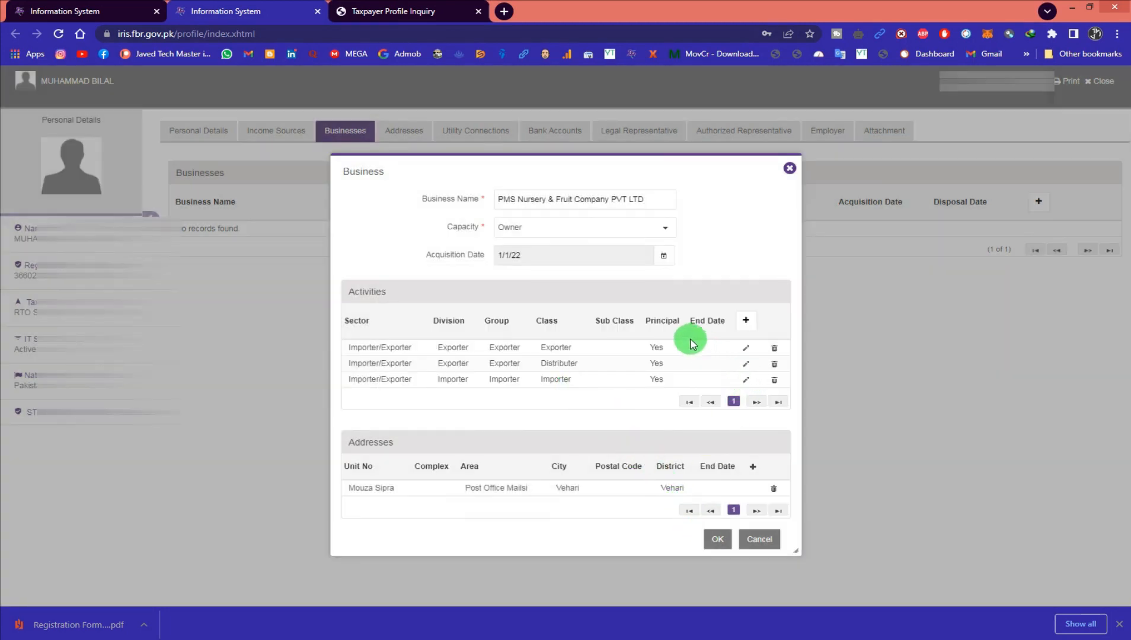
Try to save the business, and unmark the importer activity as principal.
click(718, 540)
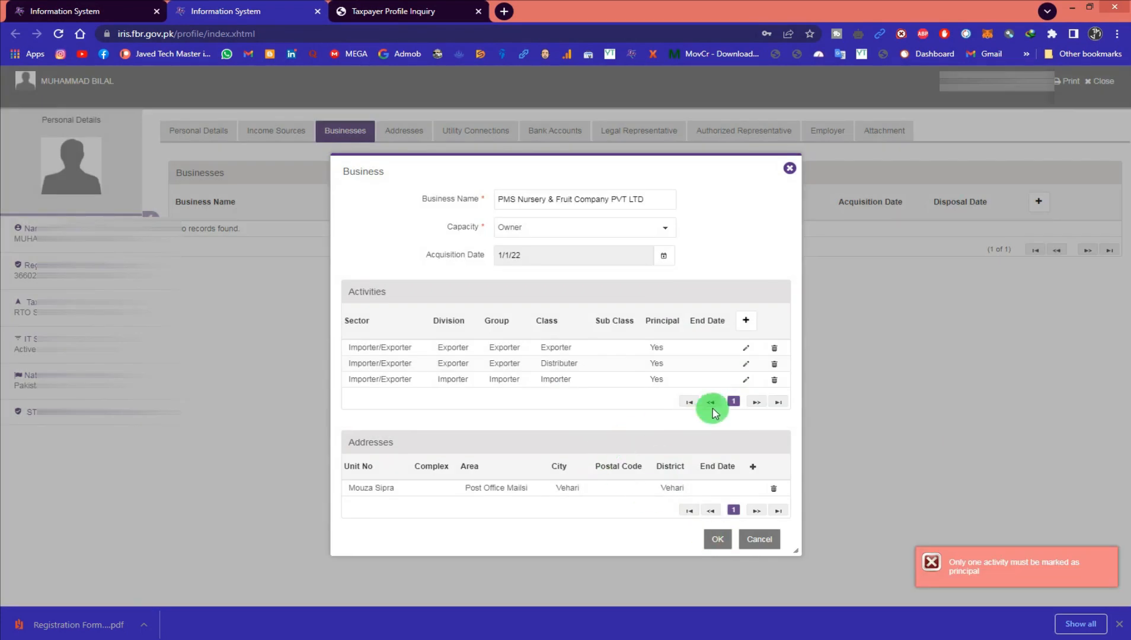
click(745, 380)
click(527, 229)
click(536, 468)
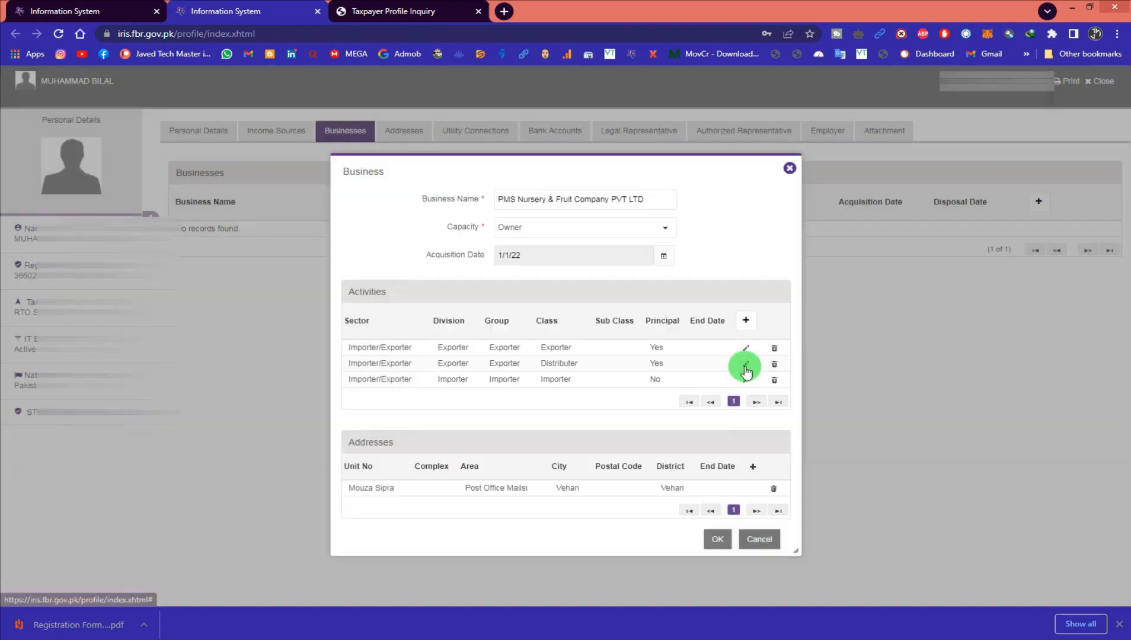
Unmark the distributer activity as principal and save the business to the profile.
click(745, 368)
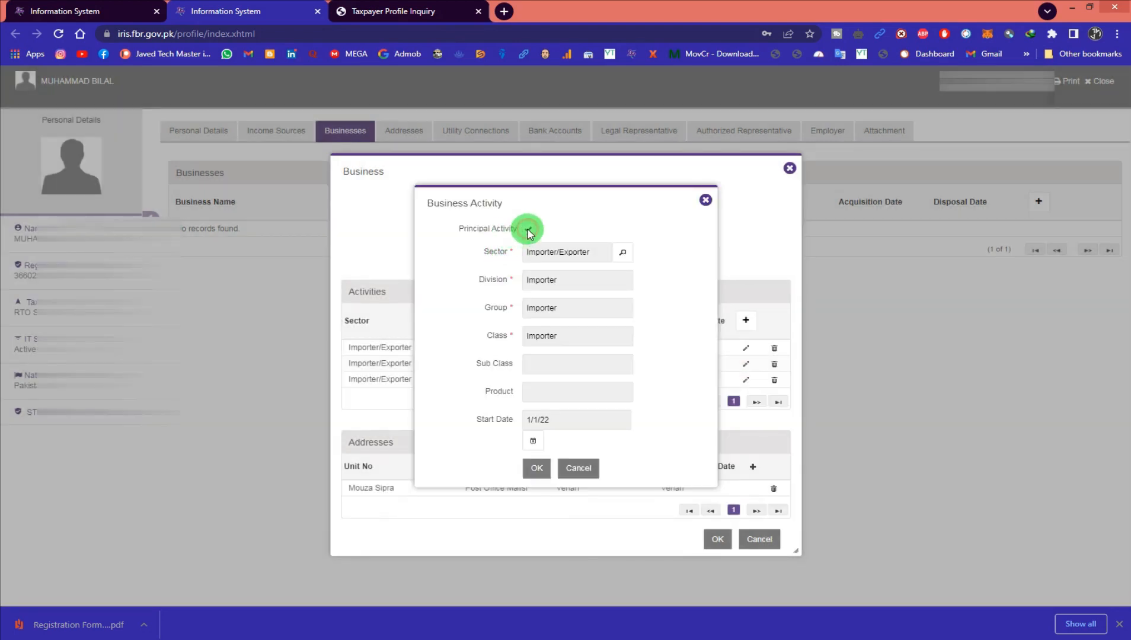
click(536, 468)
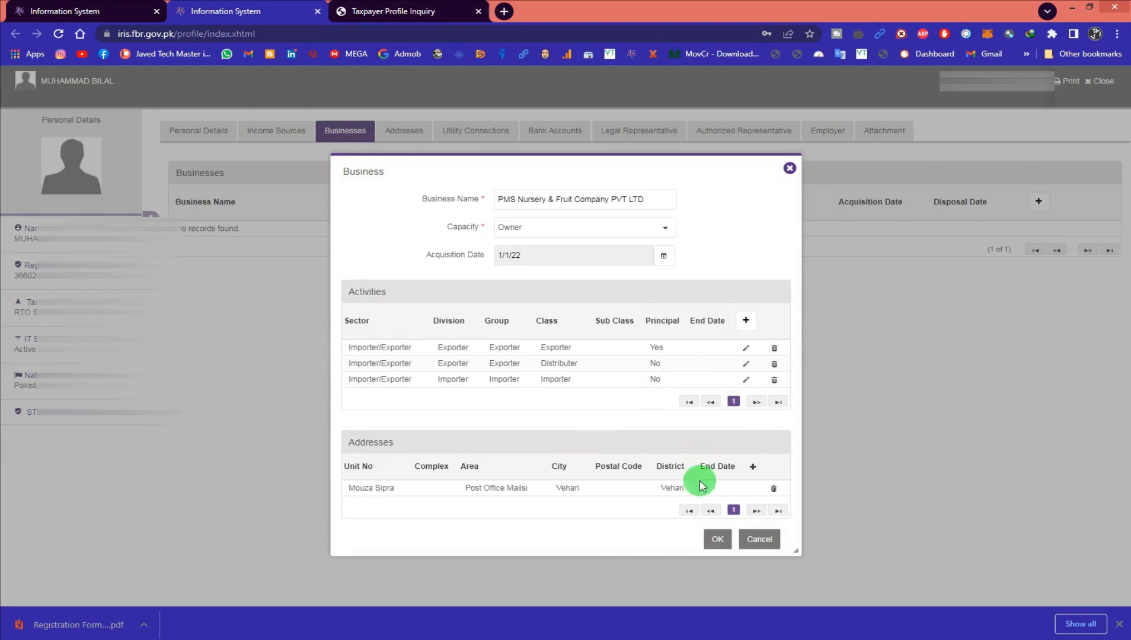
click(718, 540)
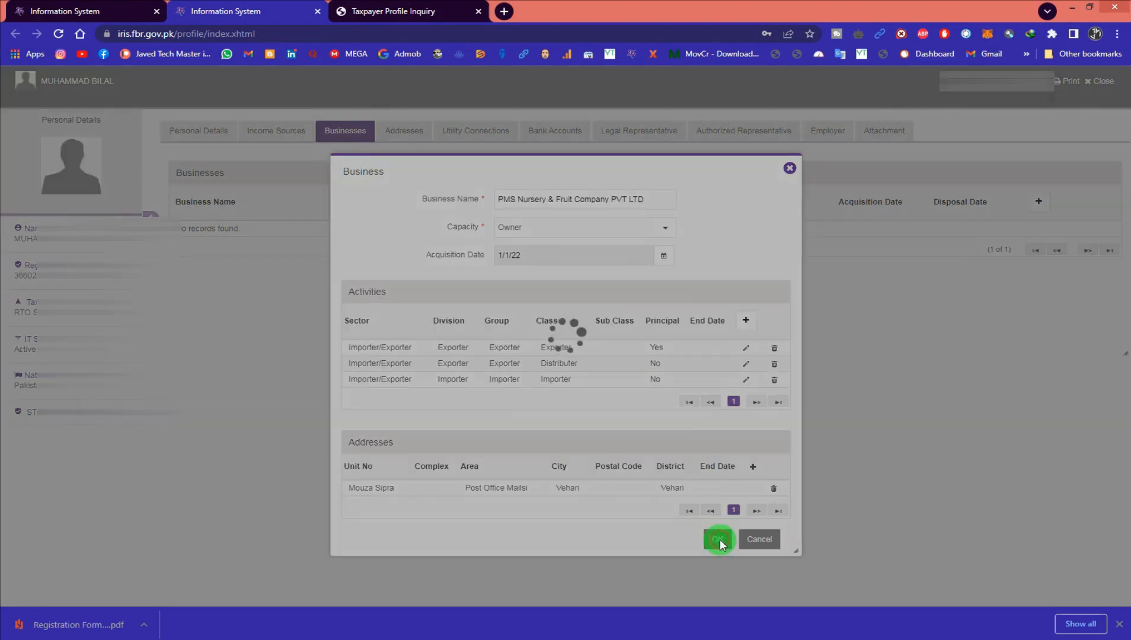
drag(193, 233, 367, 239)
click(412, 329)
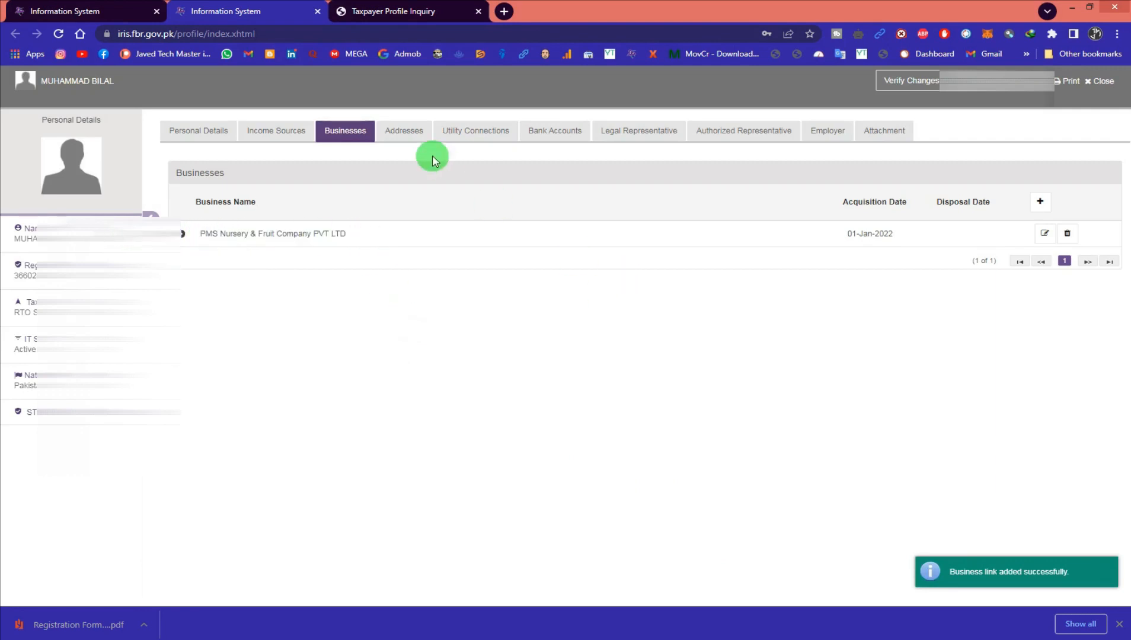
Start a new local address in the profile's addresses and set its type to Commercial Property.
click(399, 131)
drag(204, 242, 437, 232)
click(553, 300)
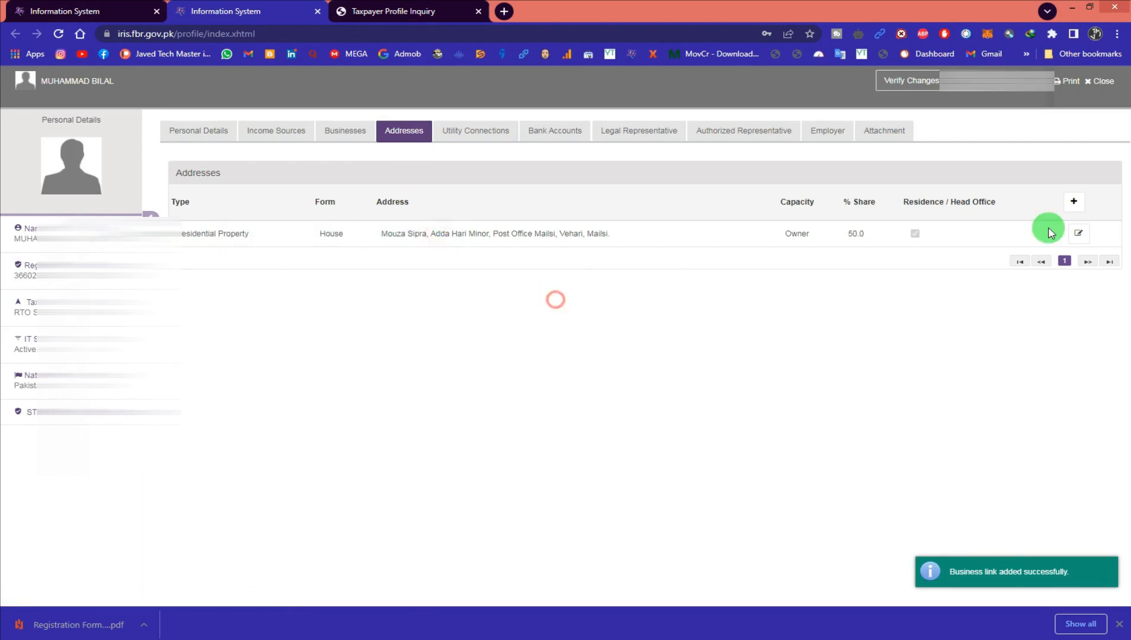
click(1074, 201)
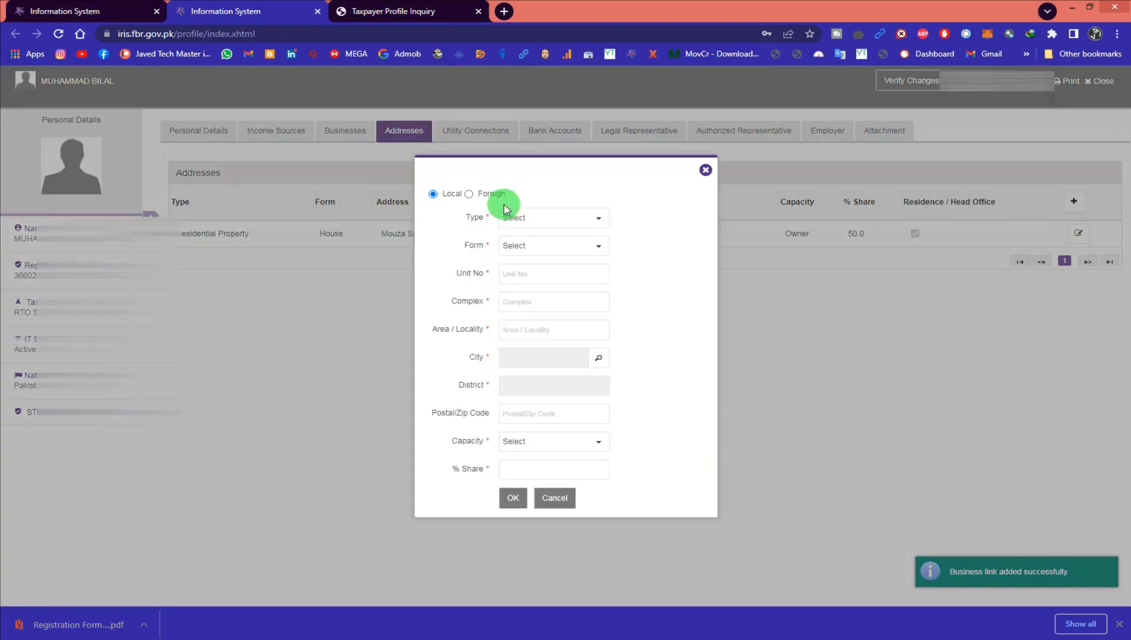
click(527, 218)
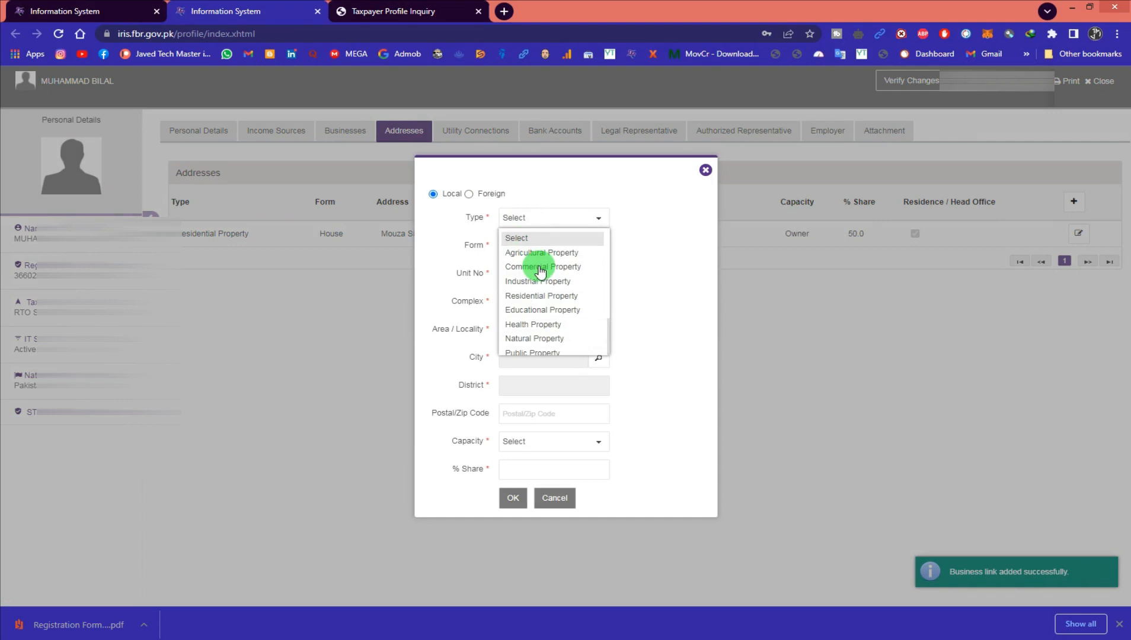
scroll(543, 312, down, 2)
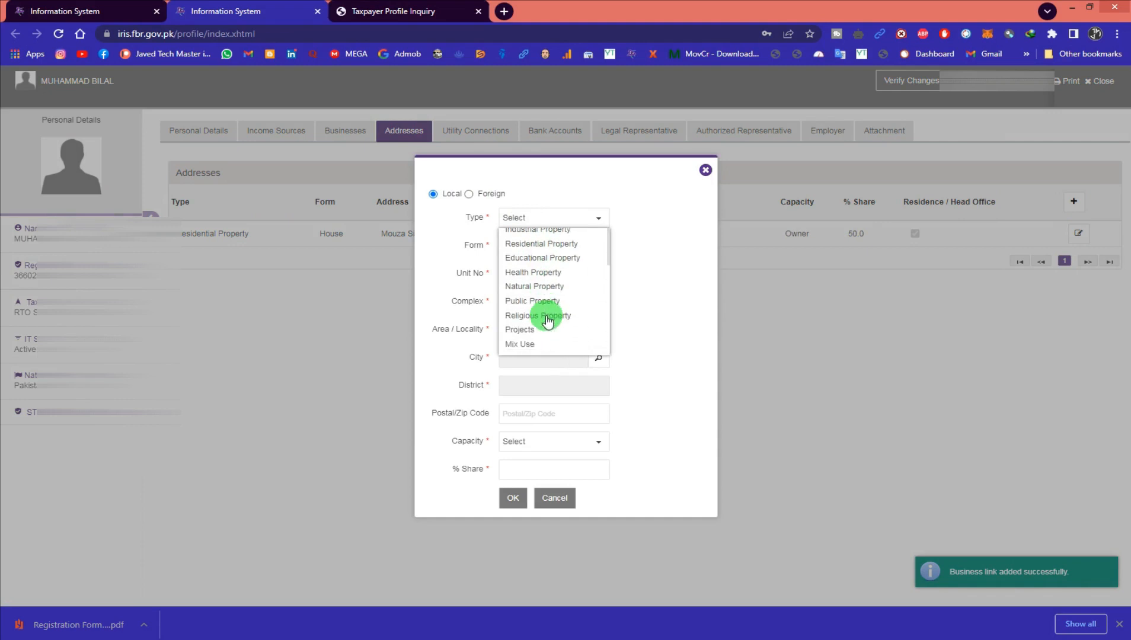
scroll(546, 319, up, 2)
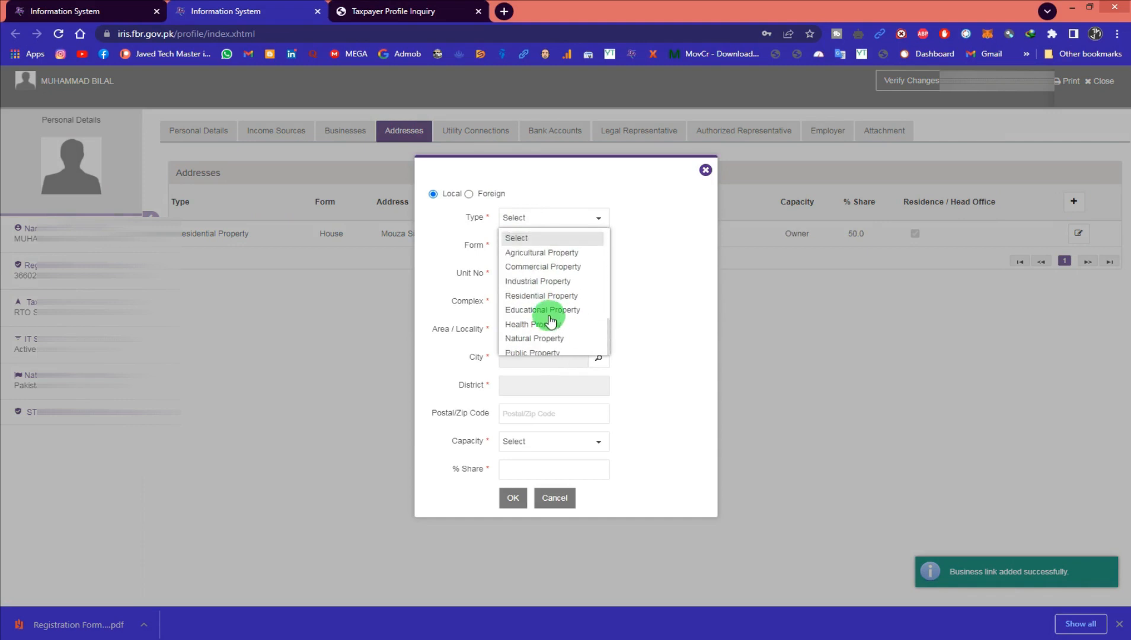
click(544, 270)
Examine the form options offered for the new commercial property address.
click(527, 243)
scroll(530, 341, down, 4)
scroll(537, 345, down, 3)
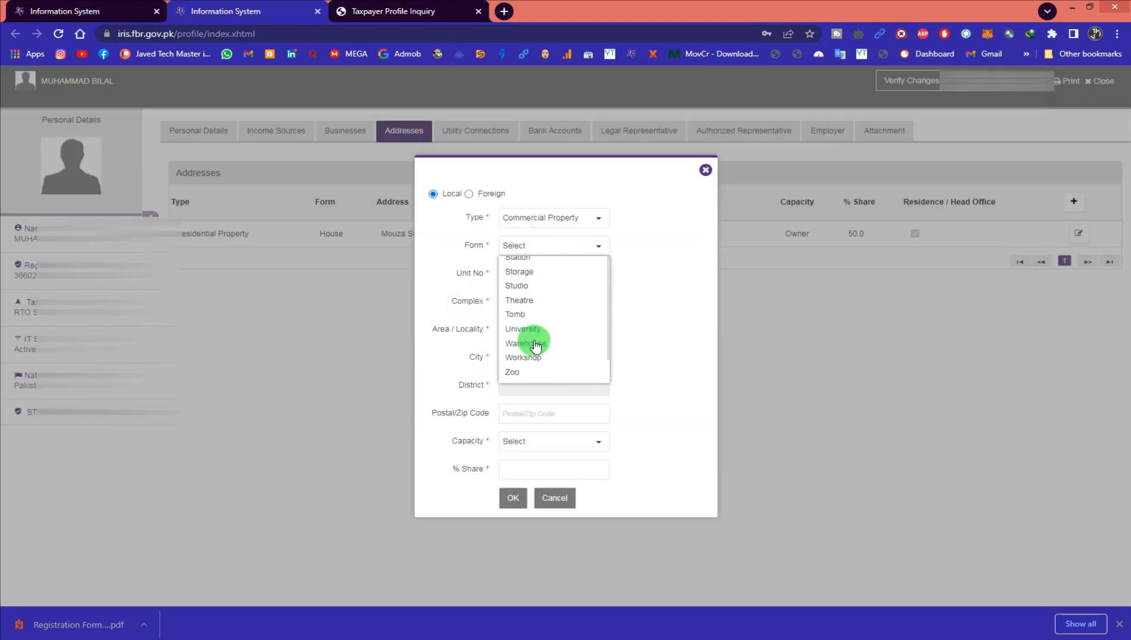
scroll(560, 339, up, 2)
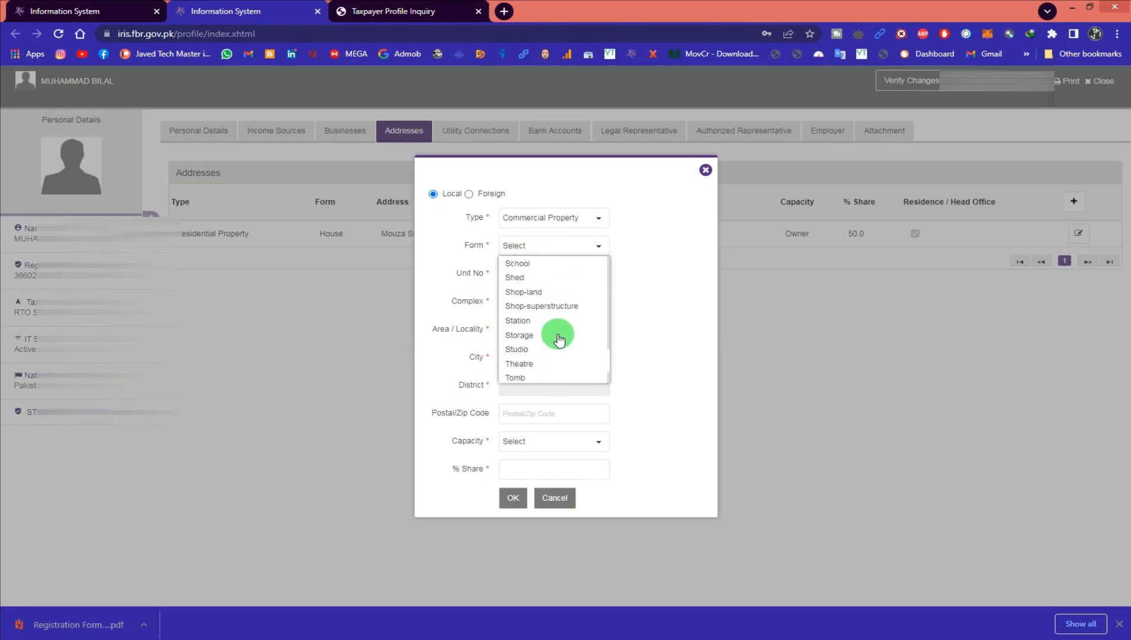
scroll(560, 339, up, 2)
scroll(561, 338, down, 2)
scroll(563, 334, up, 2)
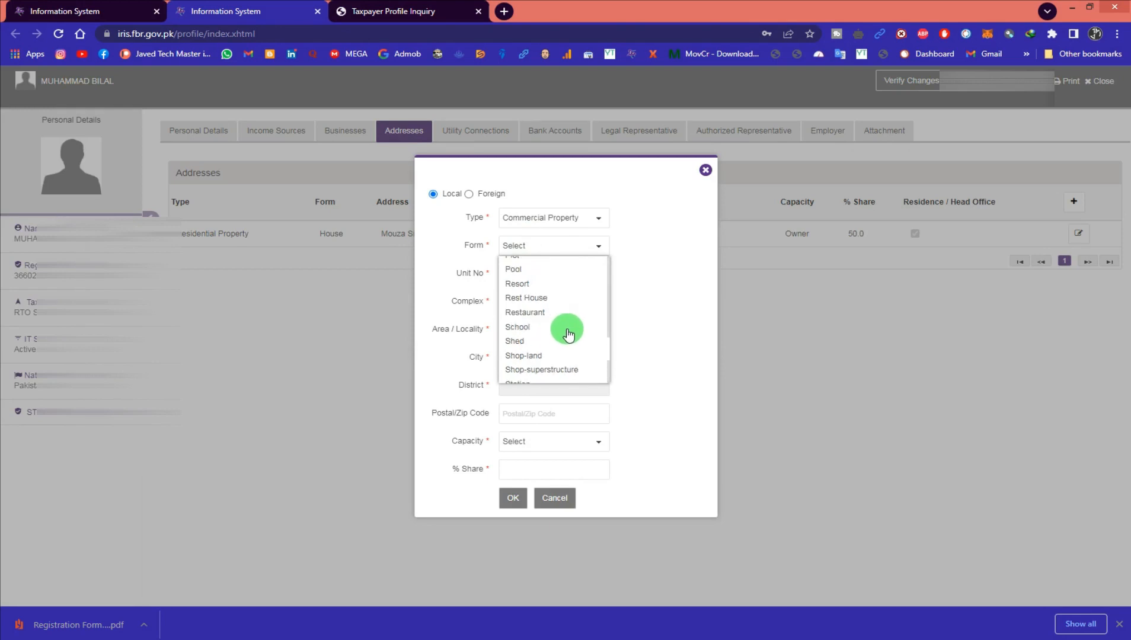
scroll(567, 334, up, 2)
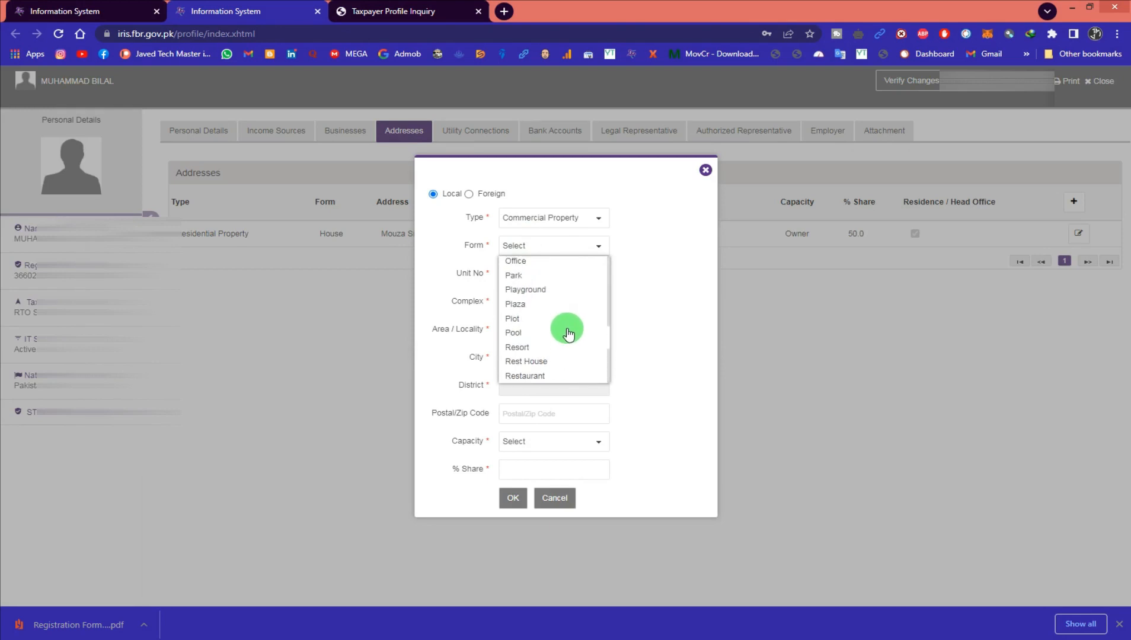
scroll(568, 334, up, 2)
scroll(567, 334, up, 2)
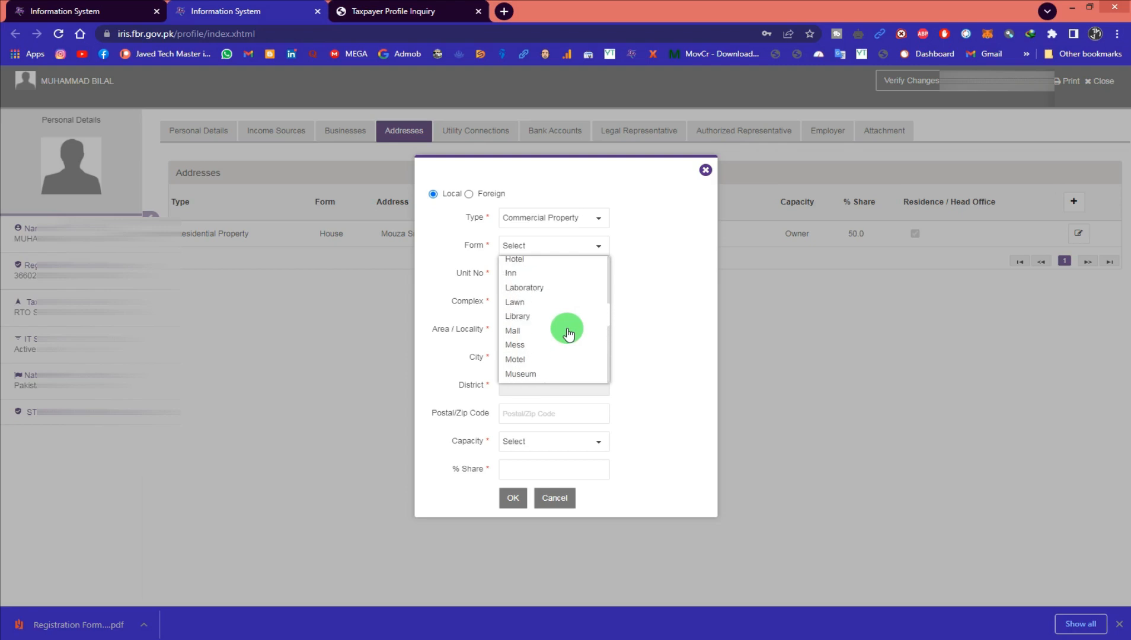
scroll(568, 334, up, 9)
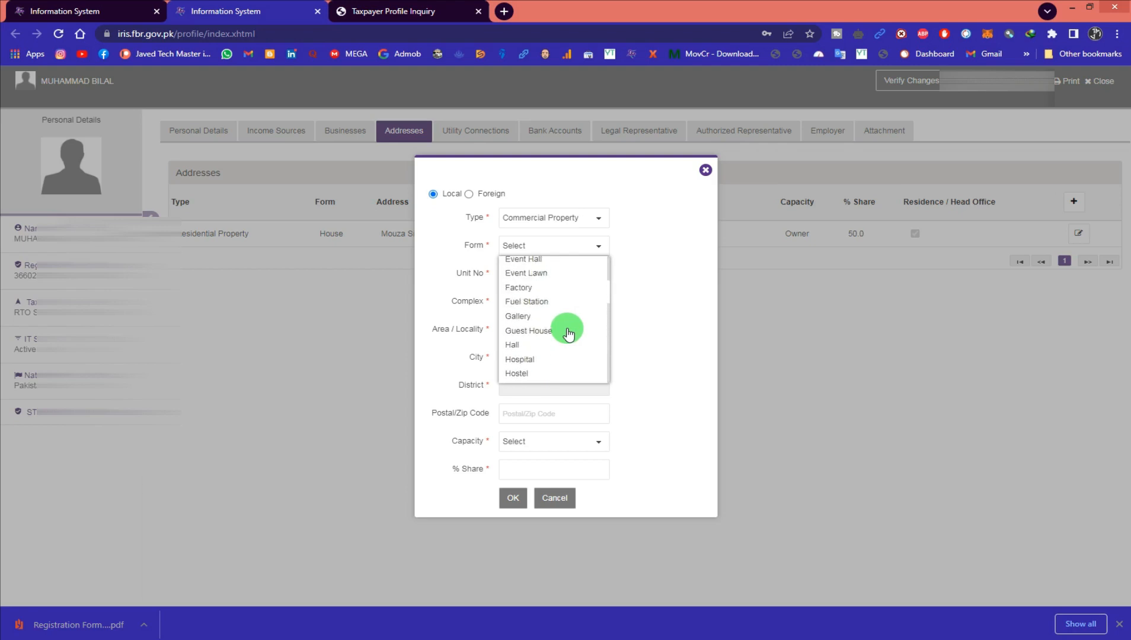
scroll(568, 333, up, 1)
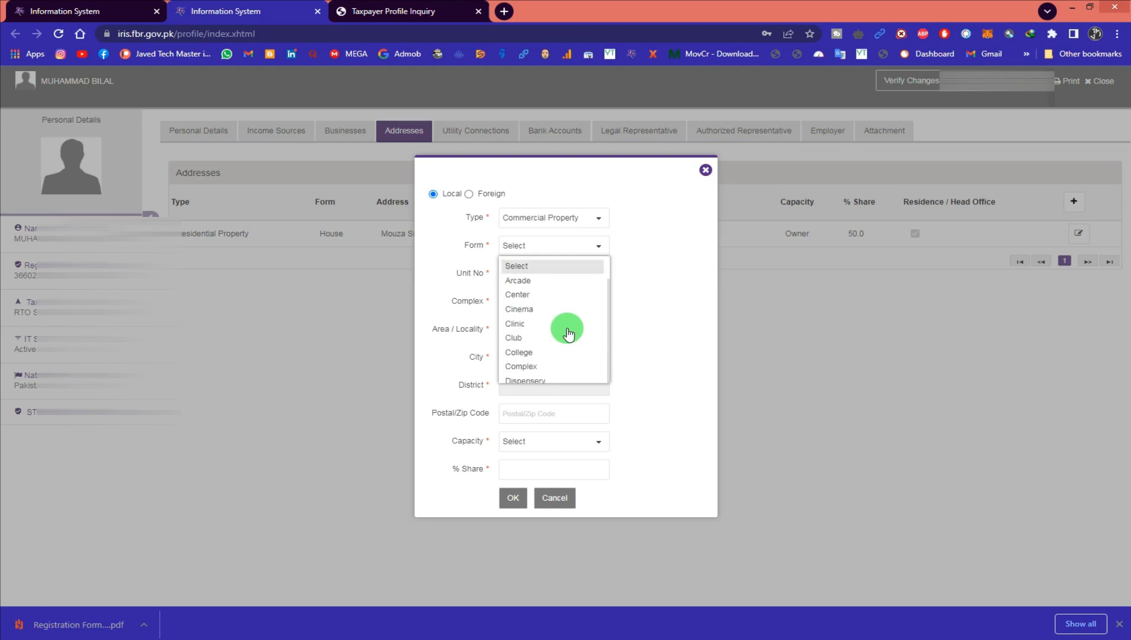
click(533, 262)
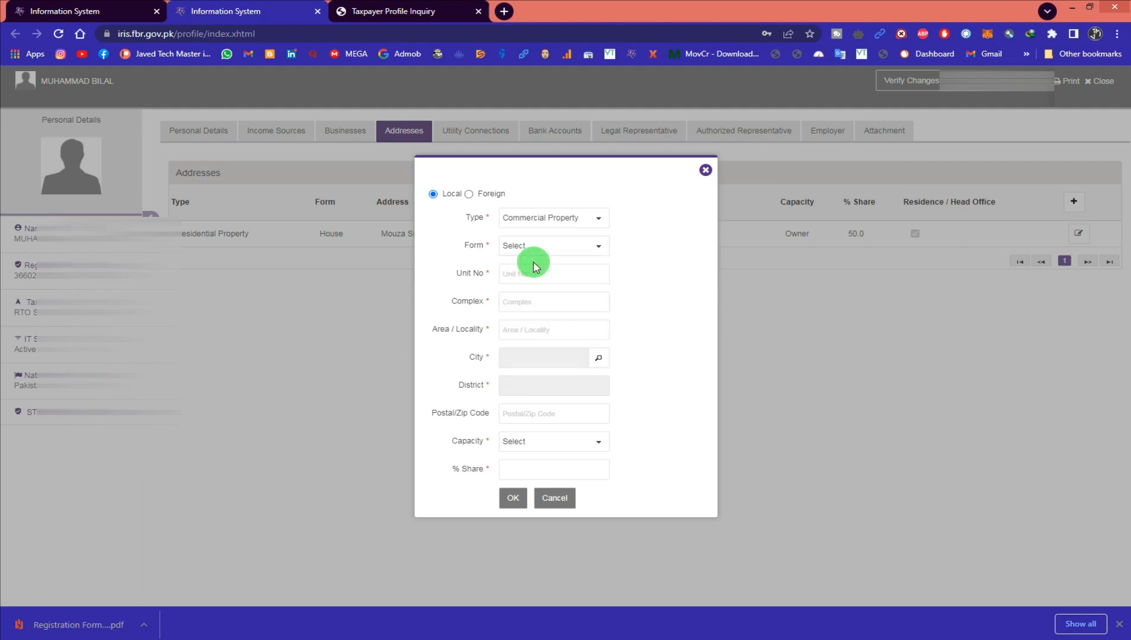
Read through the entire list of form choices, from Arcade to Zoo, for the commercial property address.
click(533, 246)
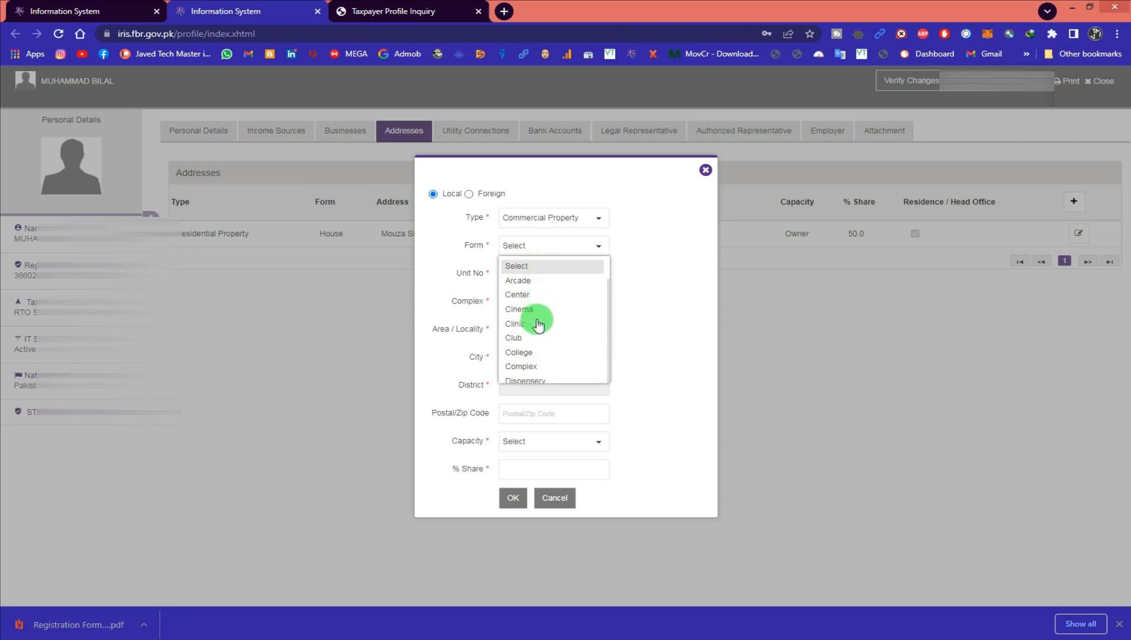
scroll(536, 326, down, 1)
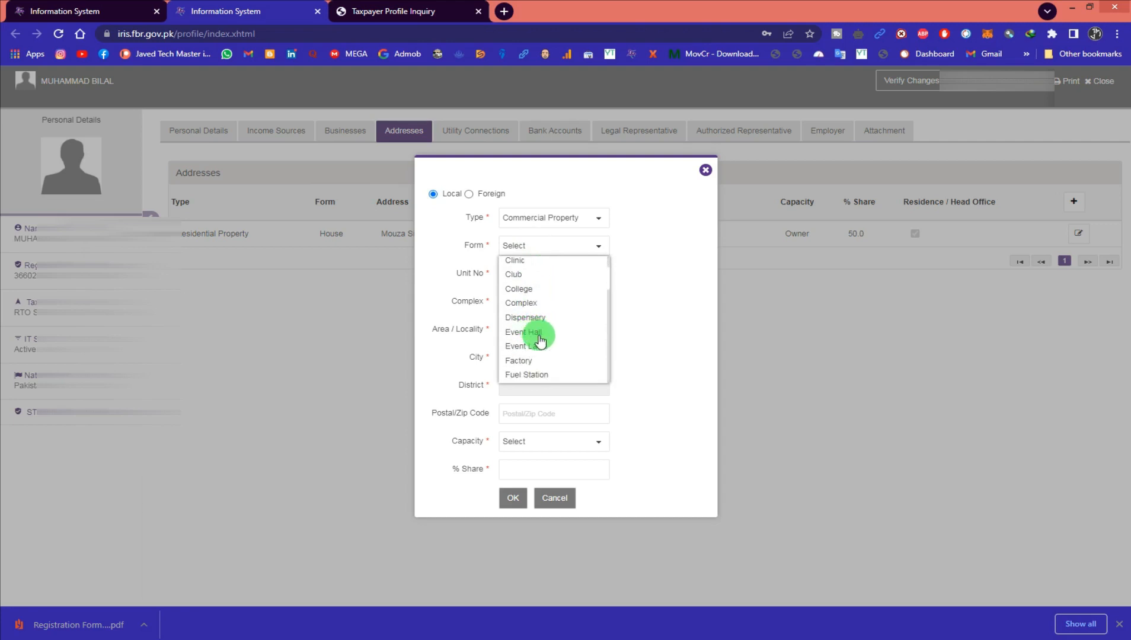
scroll(539, 341, down, 1)
scroll(540, 323, down, 1)
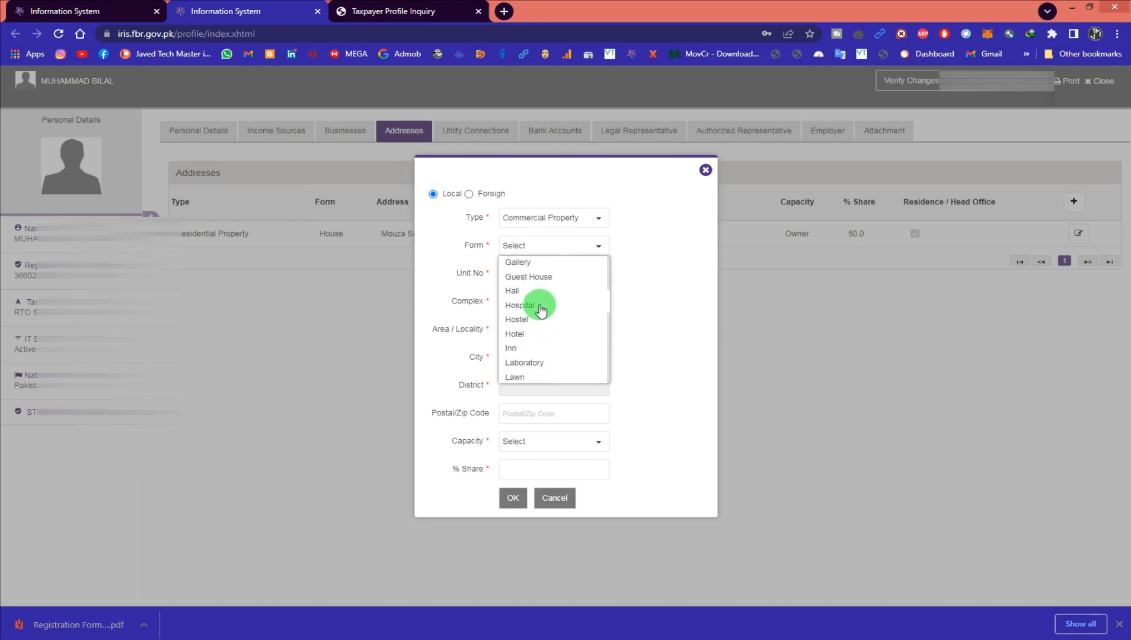
scroll(540, 327, down, 1)
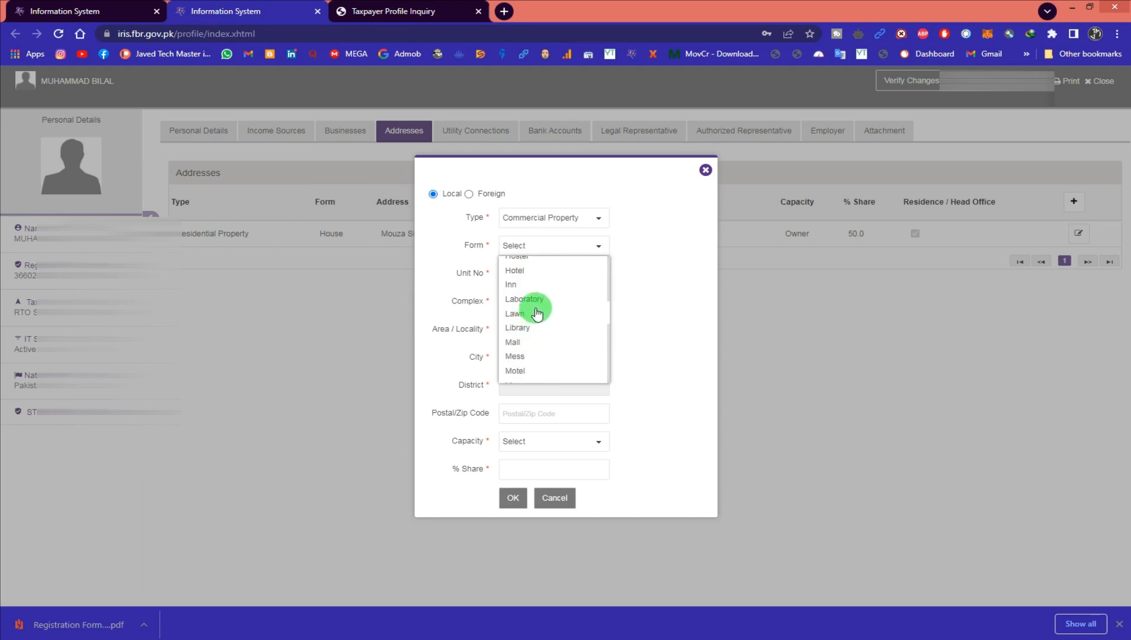
scroll(537, 313, down, 1)
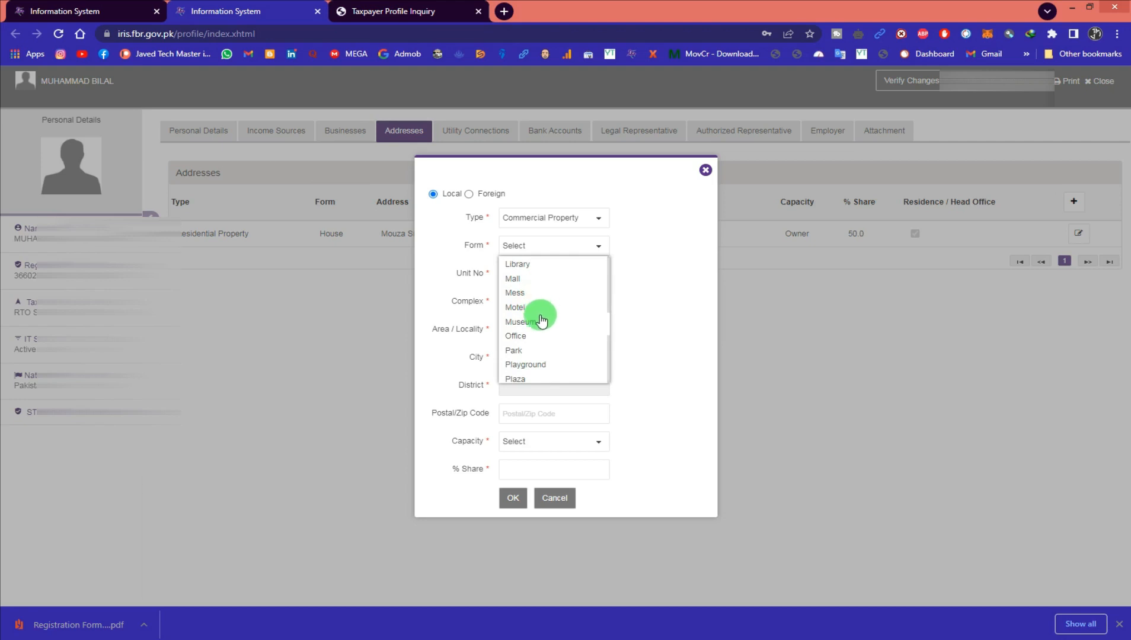
scroll(542, 343, down, 1)
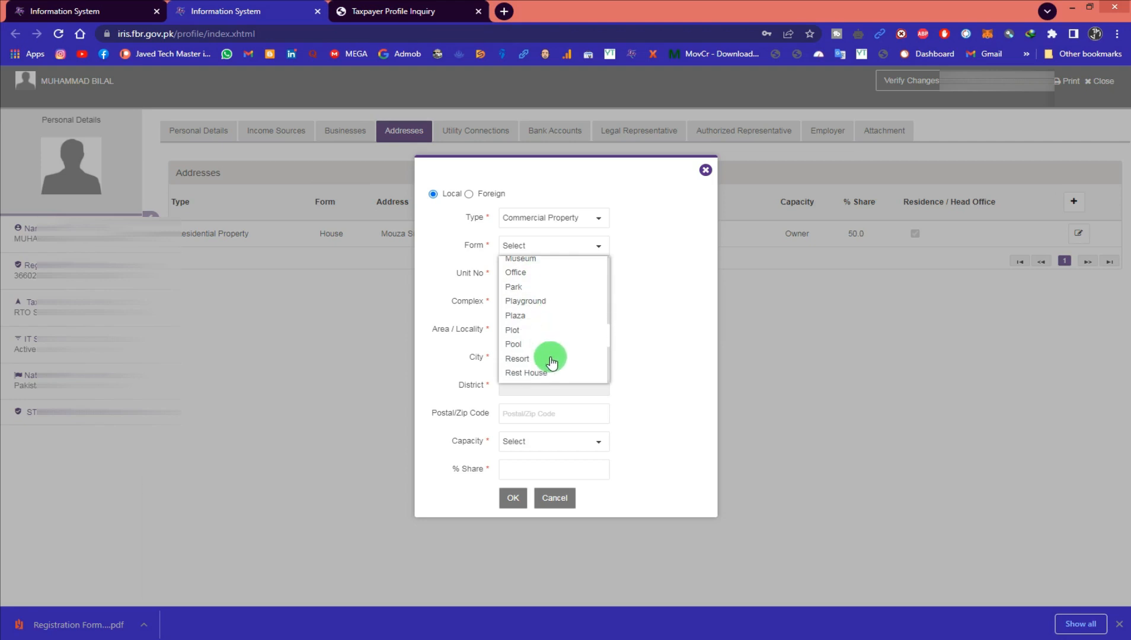
scroll(553, 352, down, 1)
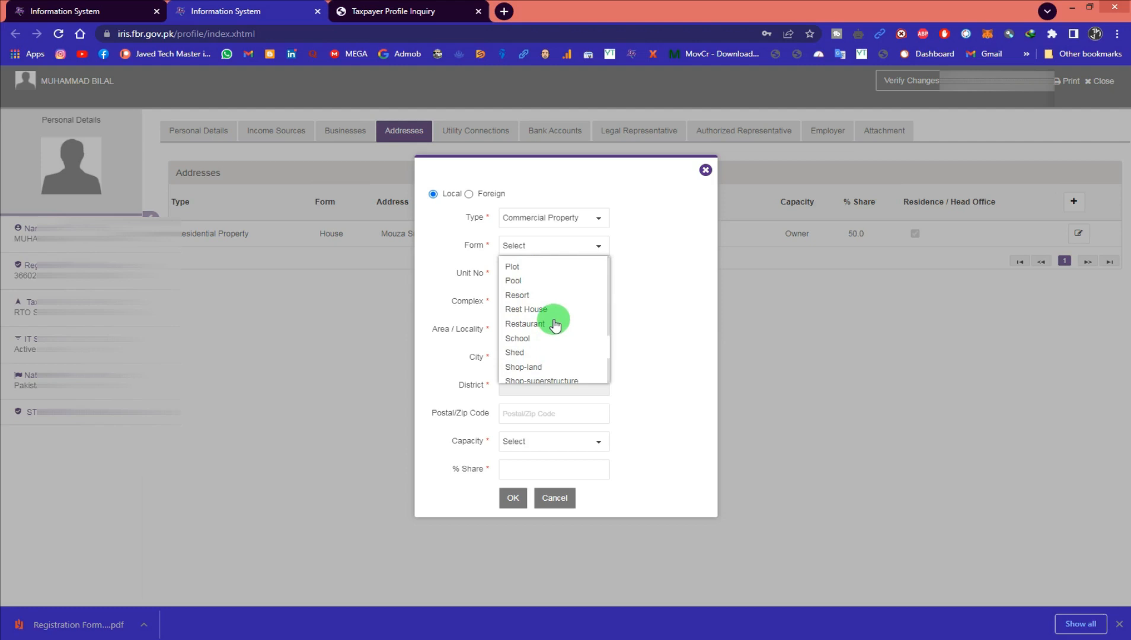
scroll(545, 345, down, 1)
scroll(548, 342, down, 1)
scroll(548, 342, up, 1)
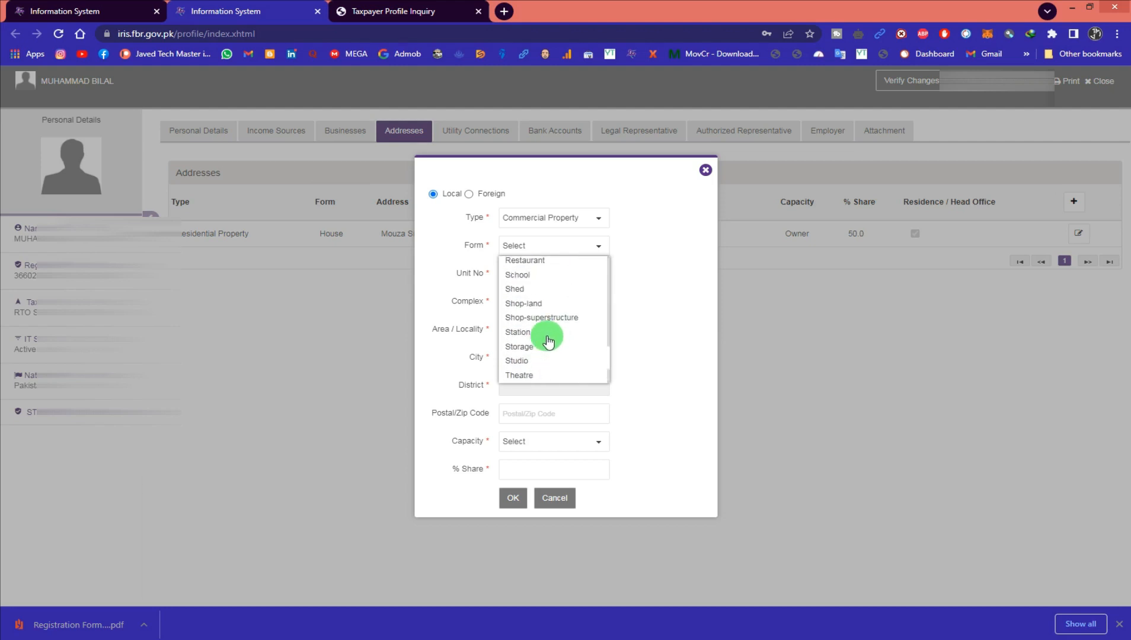
scroll(548, 341, down, 1)
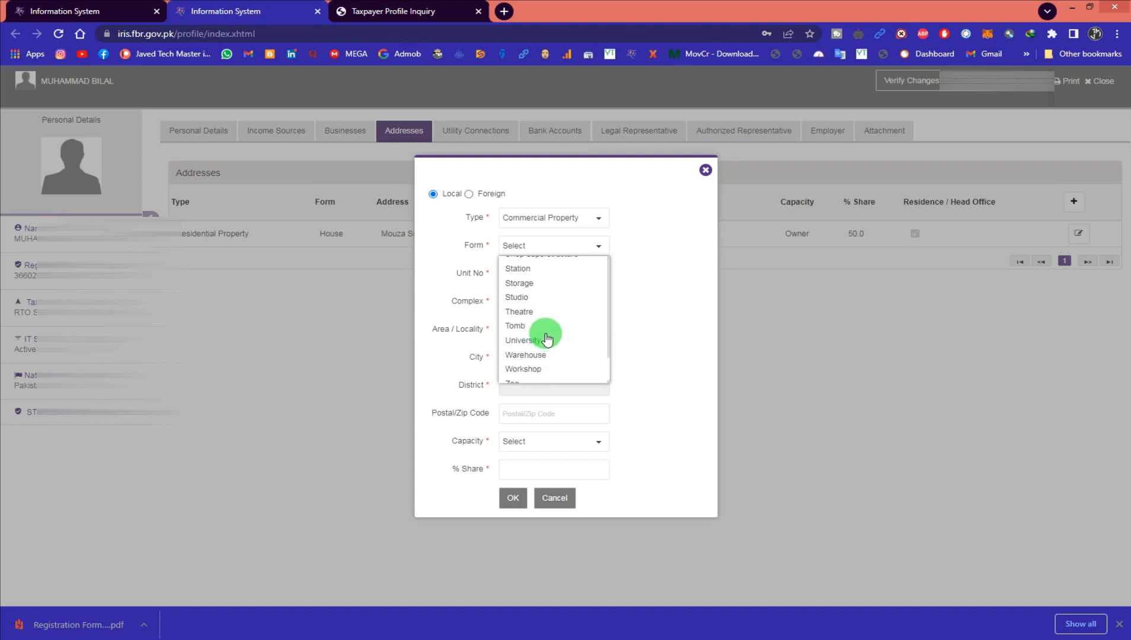
scroll(548, 339, down, 1)
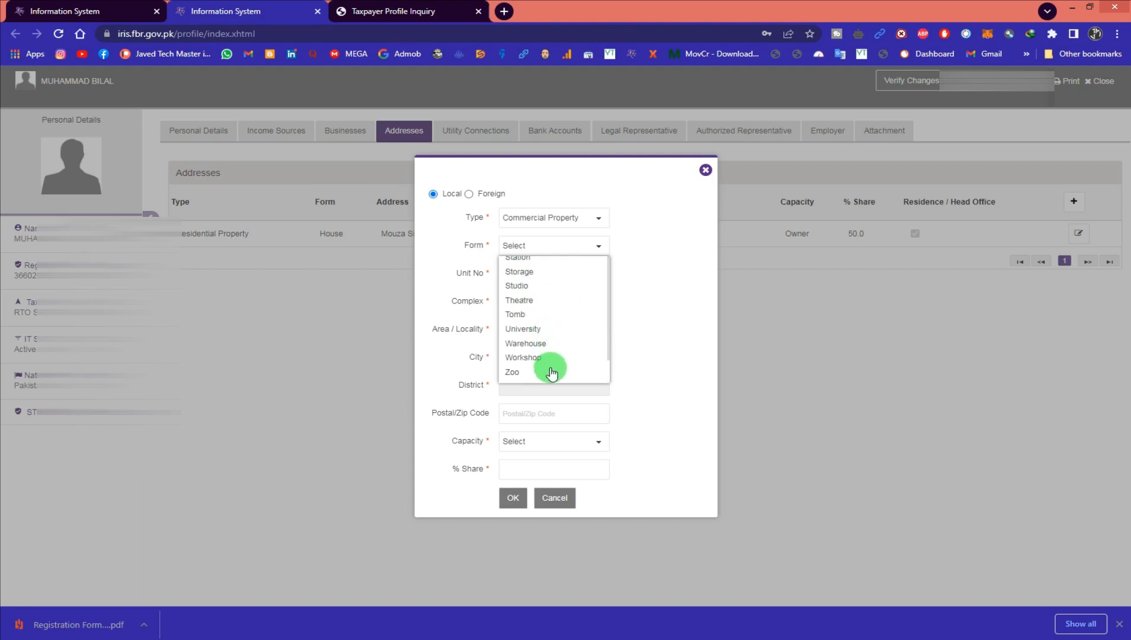
click(643, 243)
Change the new address's type to Agricultural Property and set its form to Nursery.
click(561, 228)
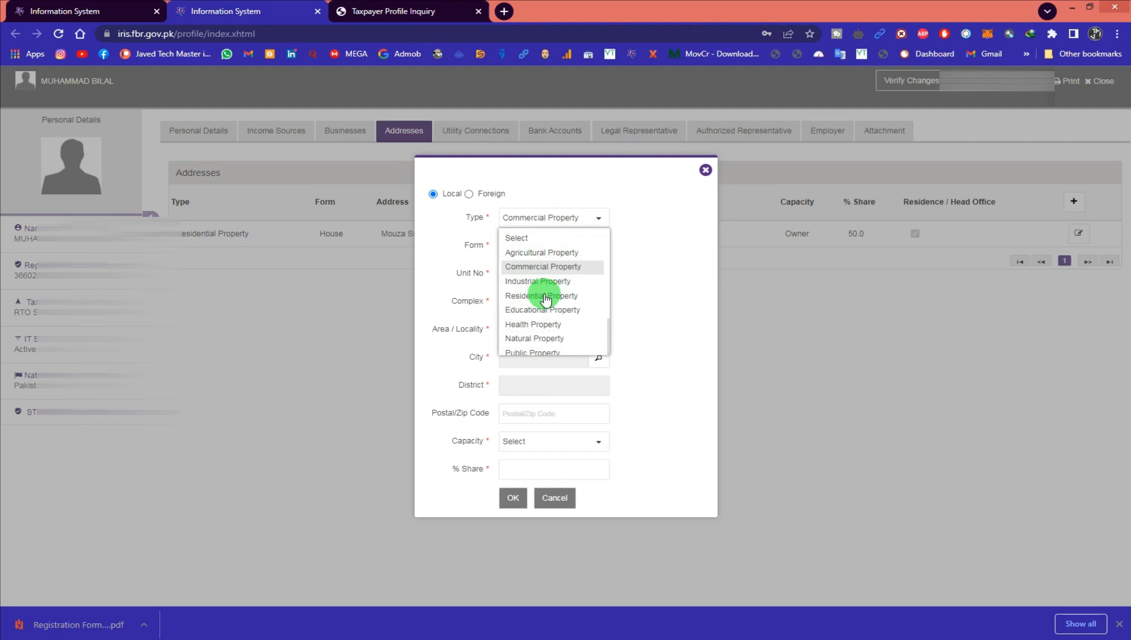
click(539, 253)
click(539, 254)
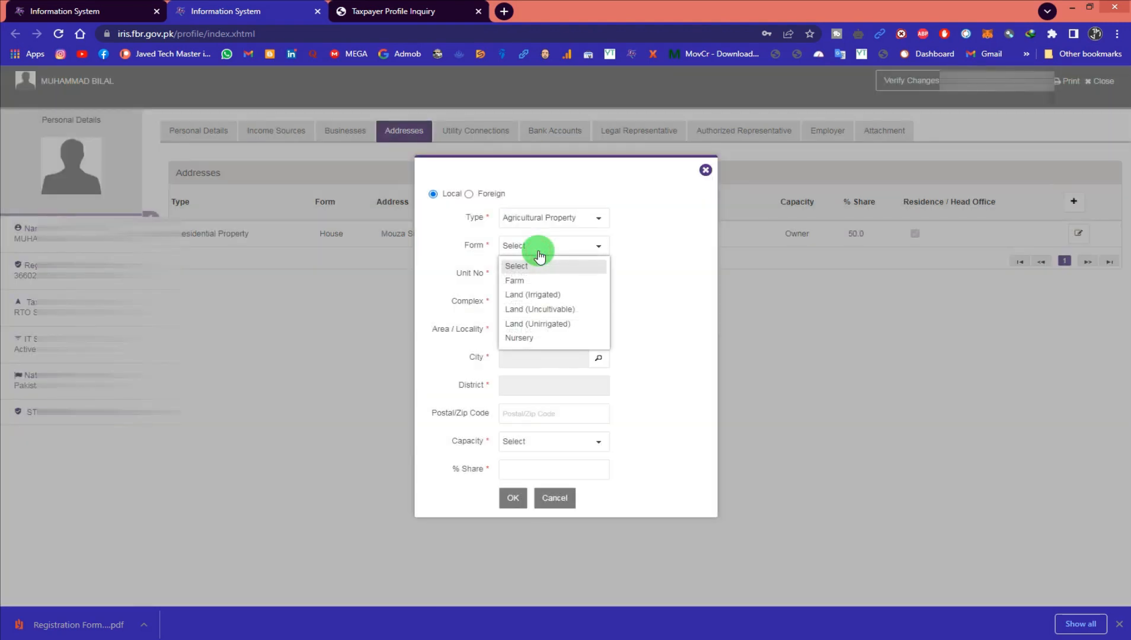
click(523, 337)
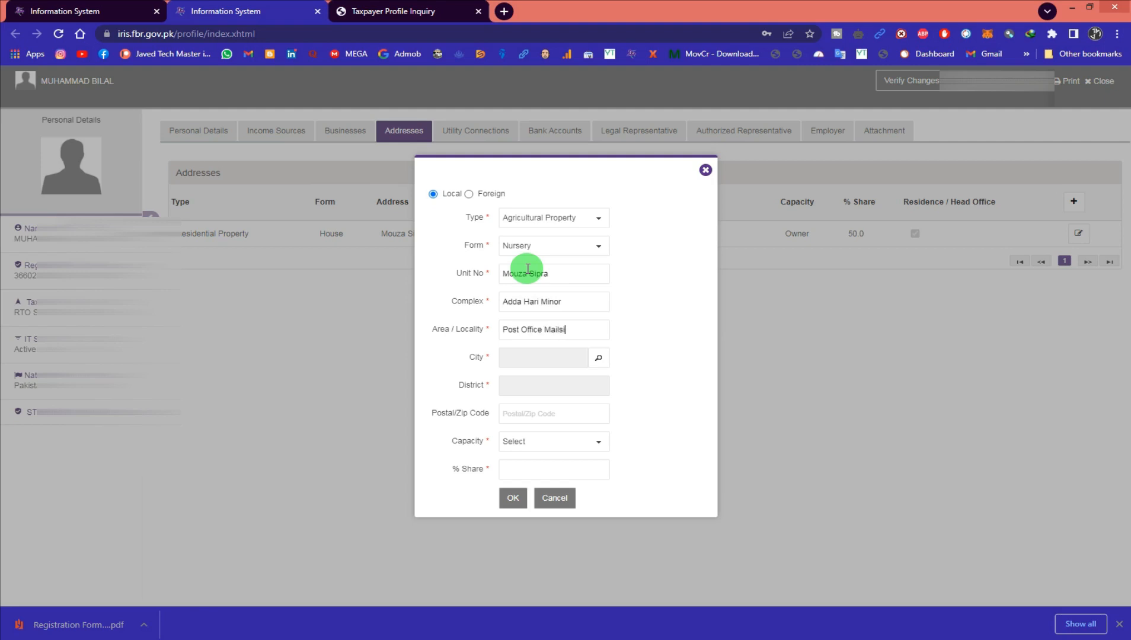
Fill in the nursery's unit, complex and locality, look up and select its city, and enter the postal code.
click(598, 358)
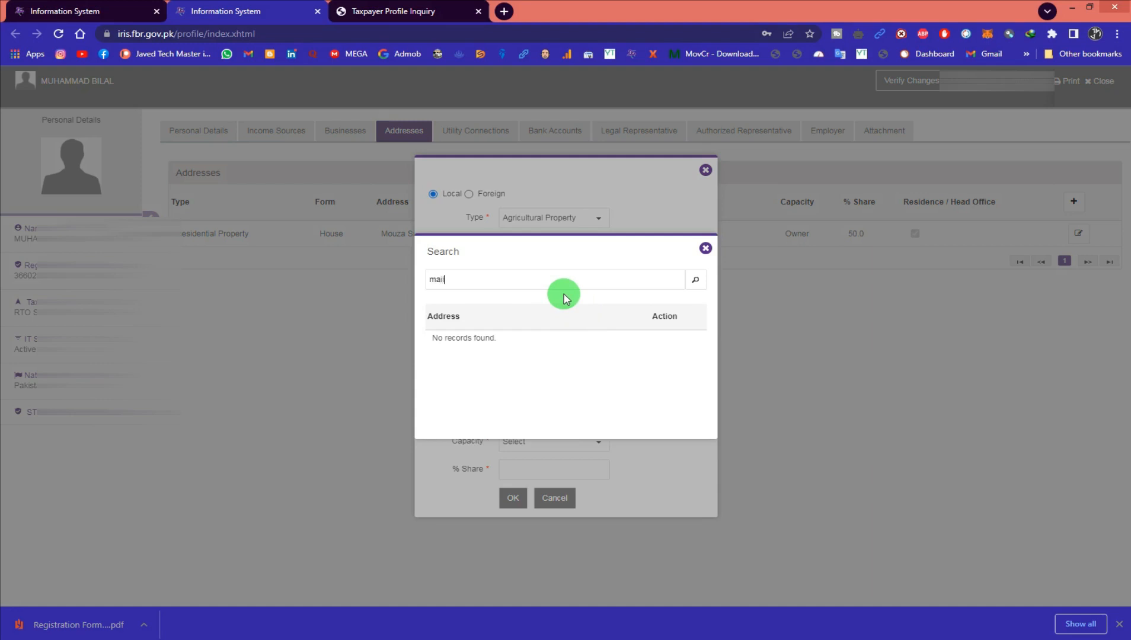
click(695, 280)
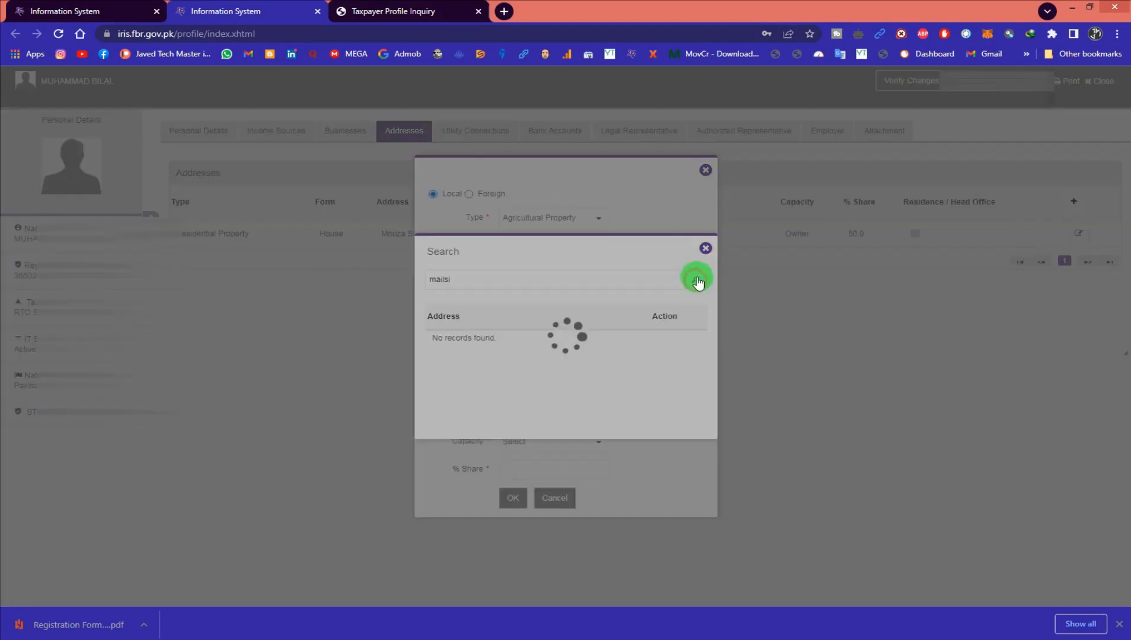
click(662, 337)
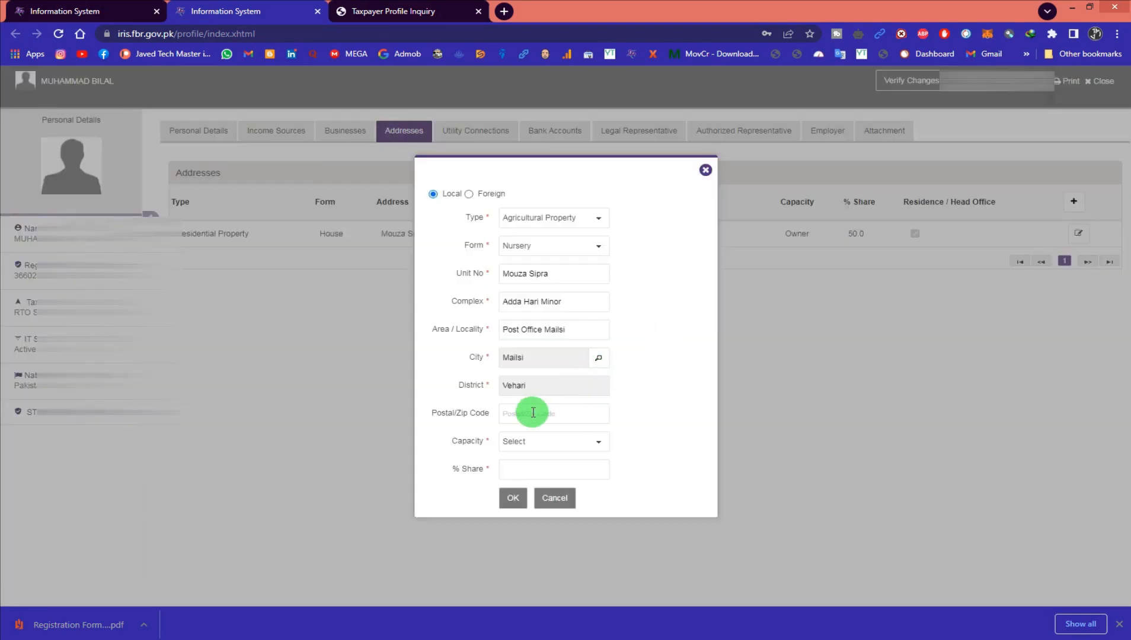
click(530, 411)
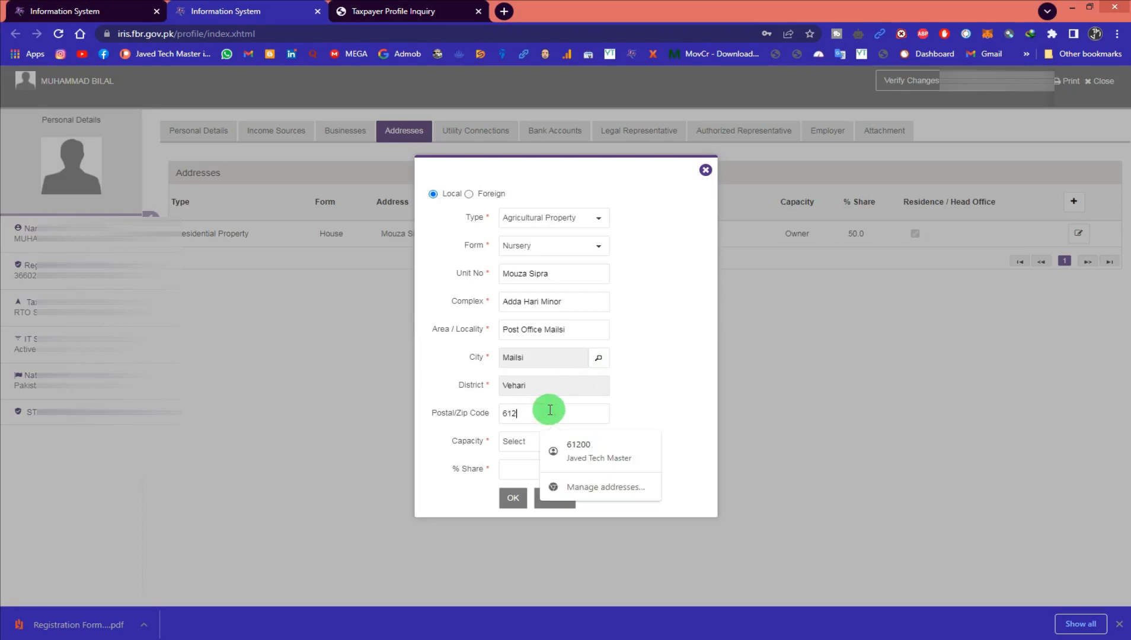
Set the capacity to Owner with a 50% share and add the nursery address to the profile.
click(505, 443)
click(529, 491)
click(521, 469)
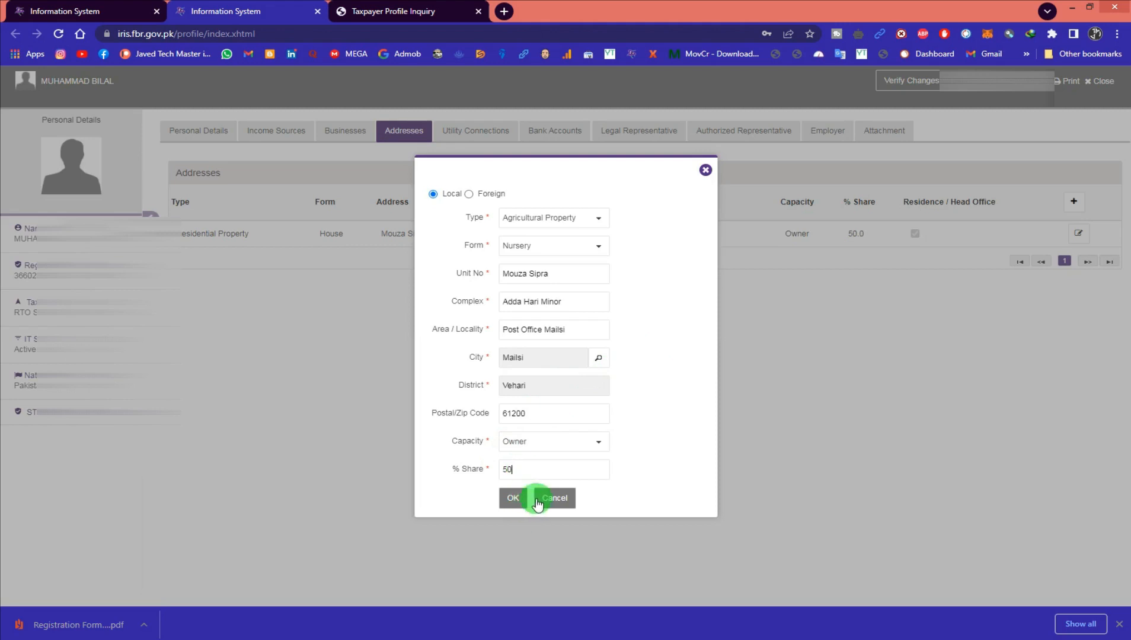
click(512, 499)
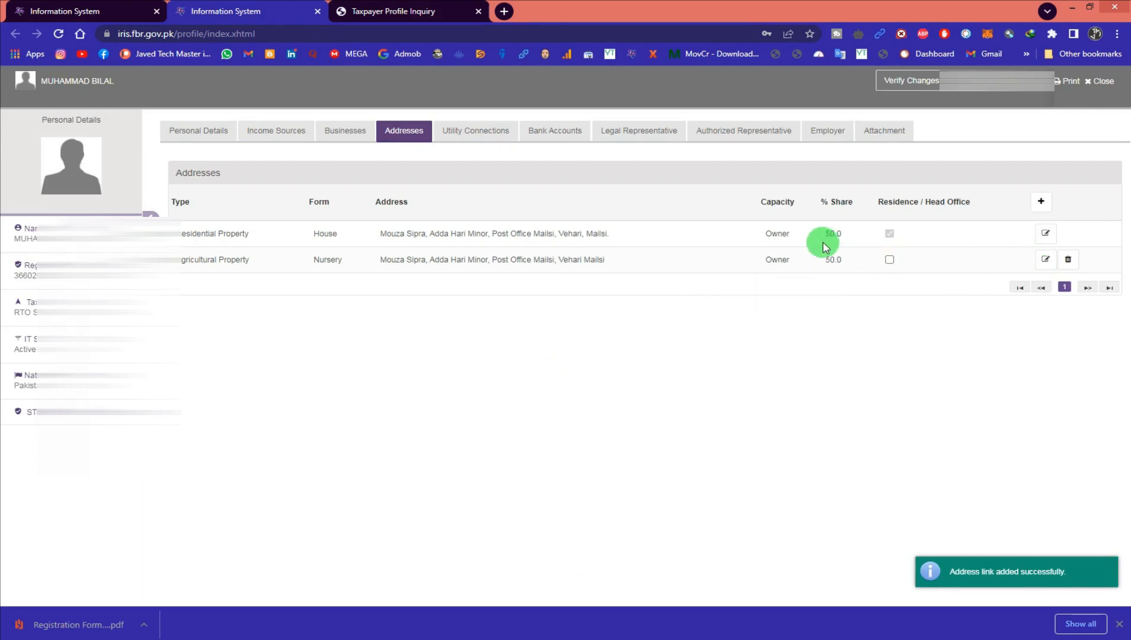
Review the profile's utility connections, bank accounts, legal and authorized representatives, employer, and the attachments required for the Form 181 modification.
click(485, 140)
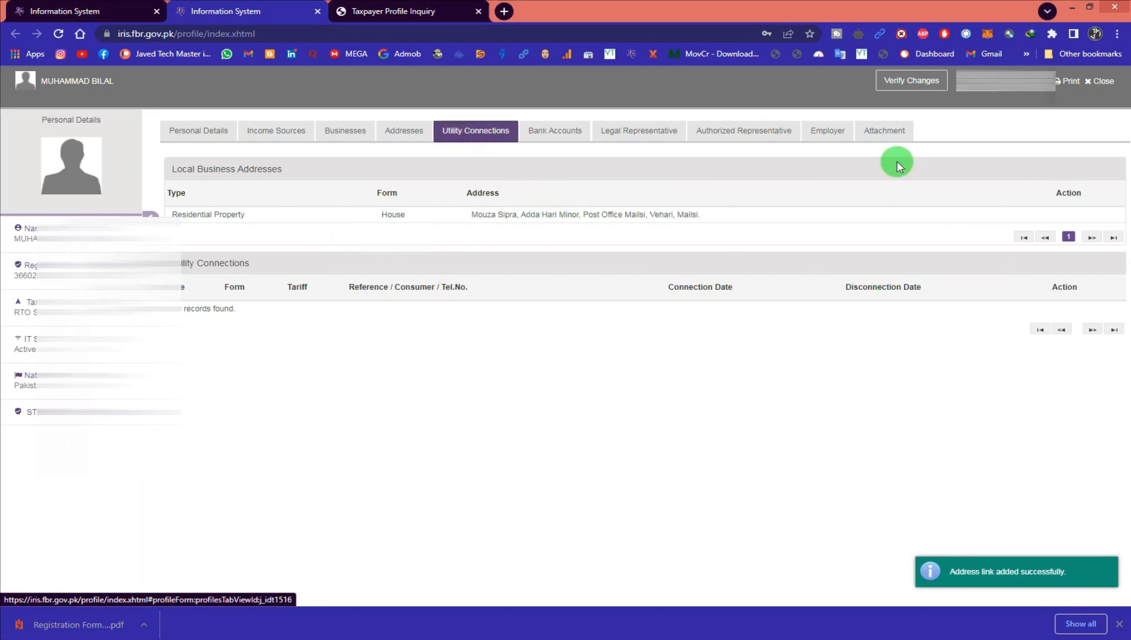
click(542, 132)
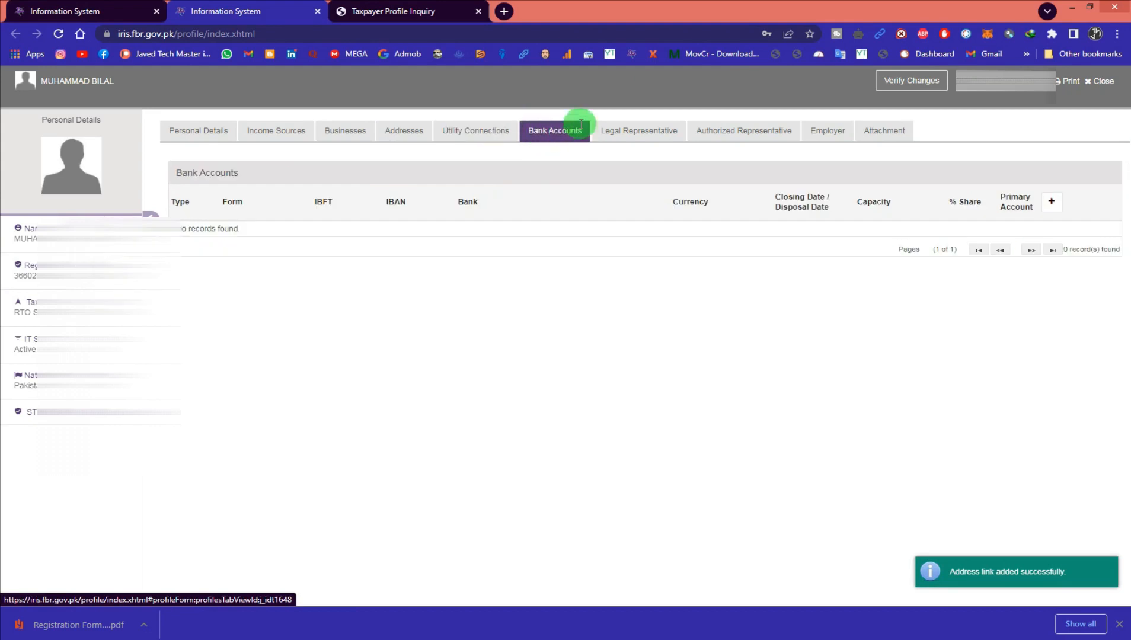
click(650, 130)
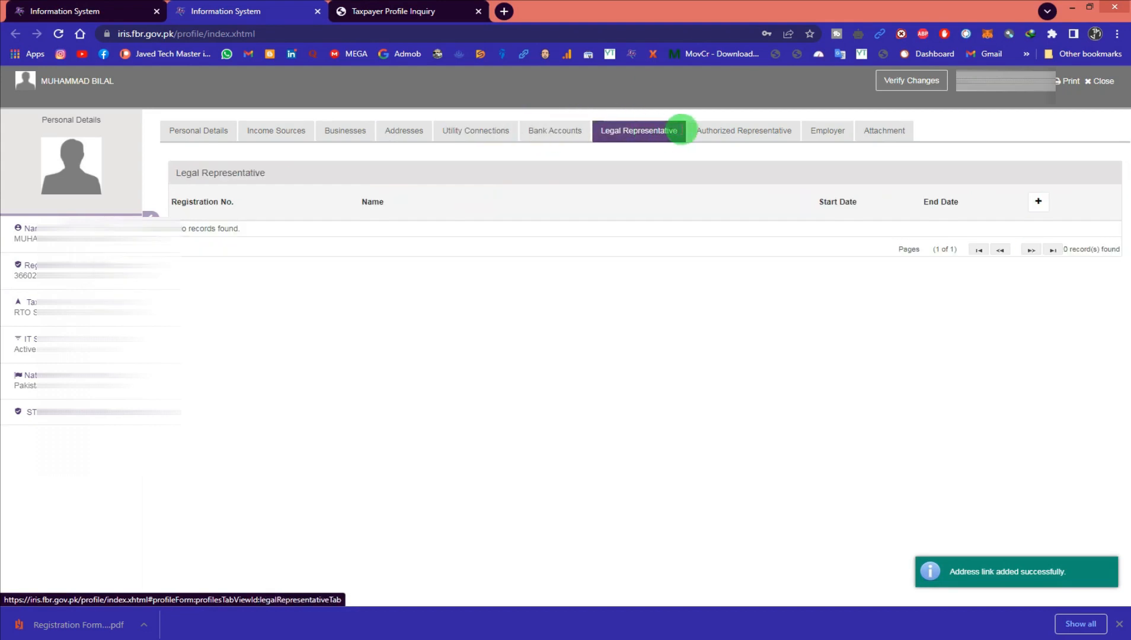
click(713, 130)
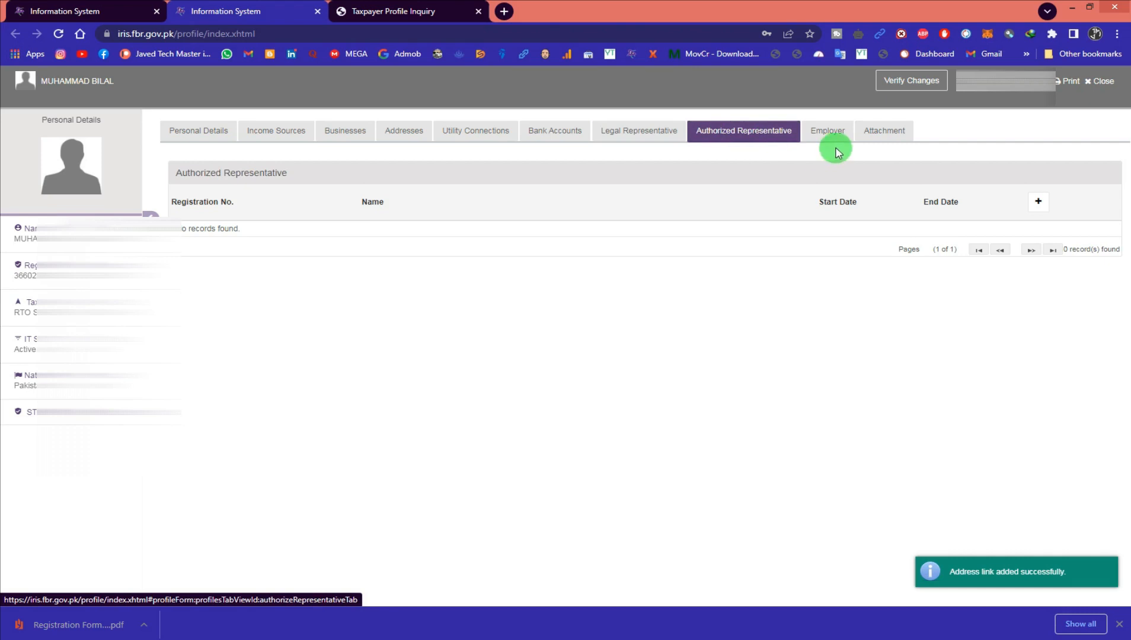
click(827, 130)
click(871, 131)
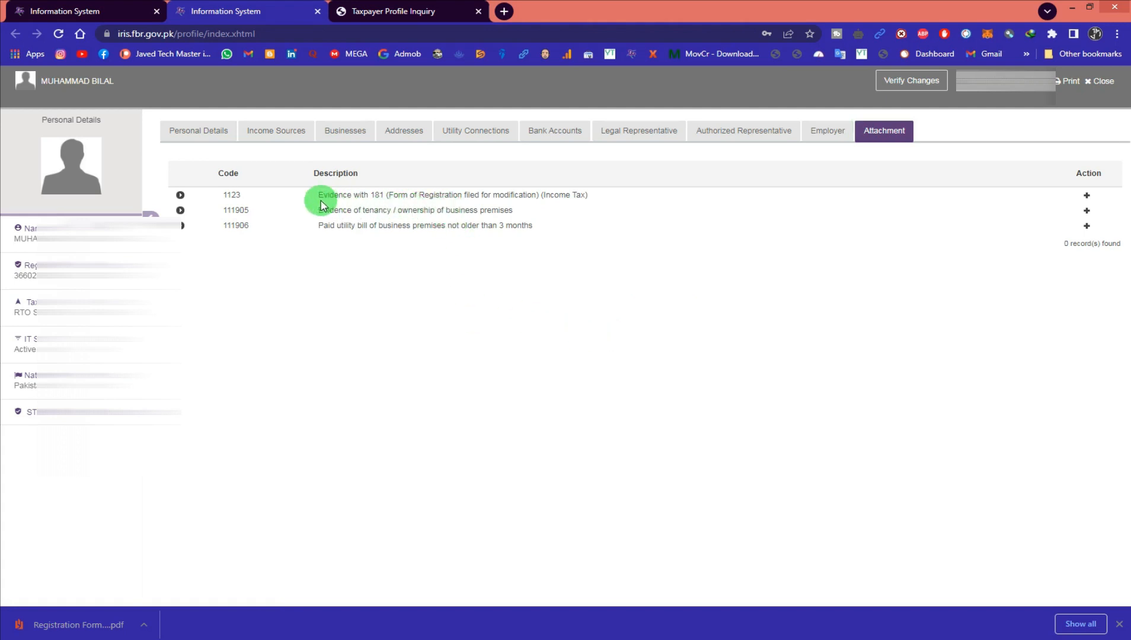
drag(313, 196, 584, 195)
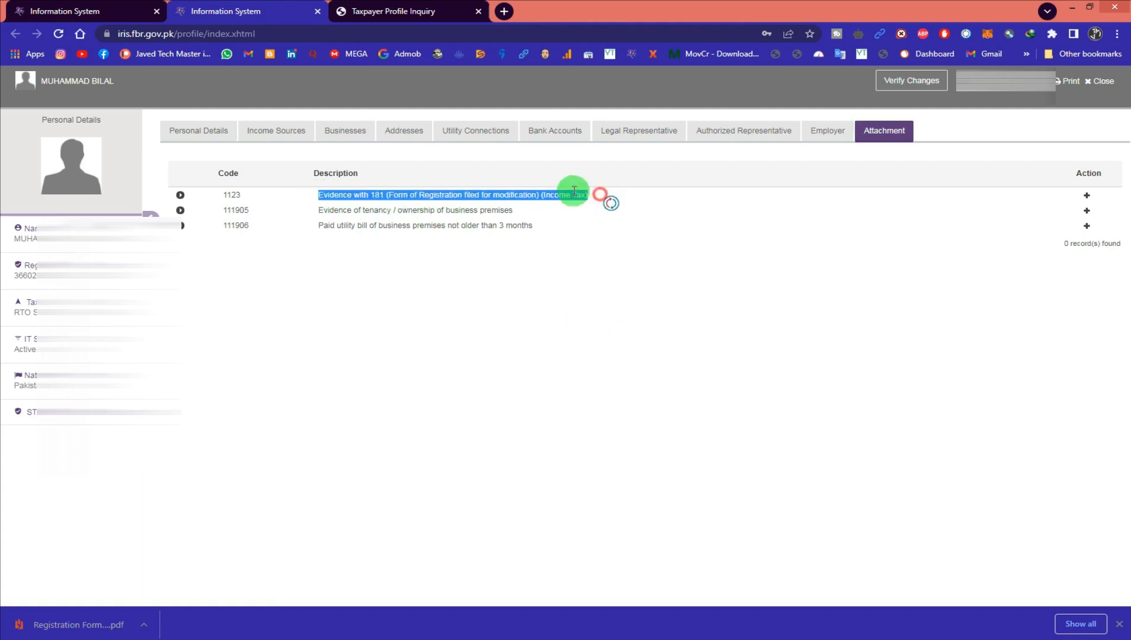
click(107, 10)
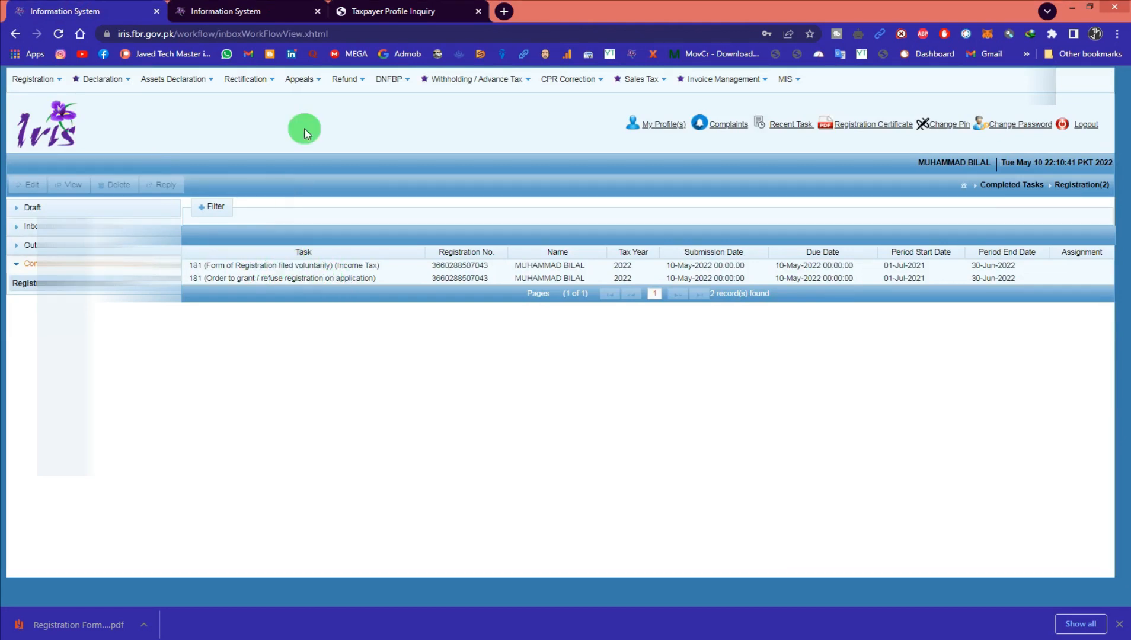
key(ctrl+Tab)
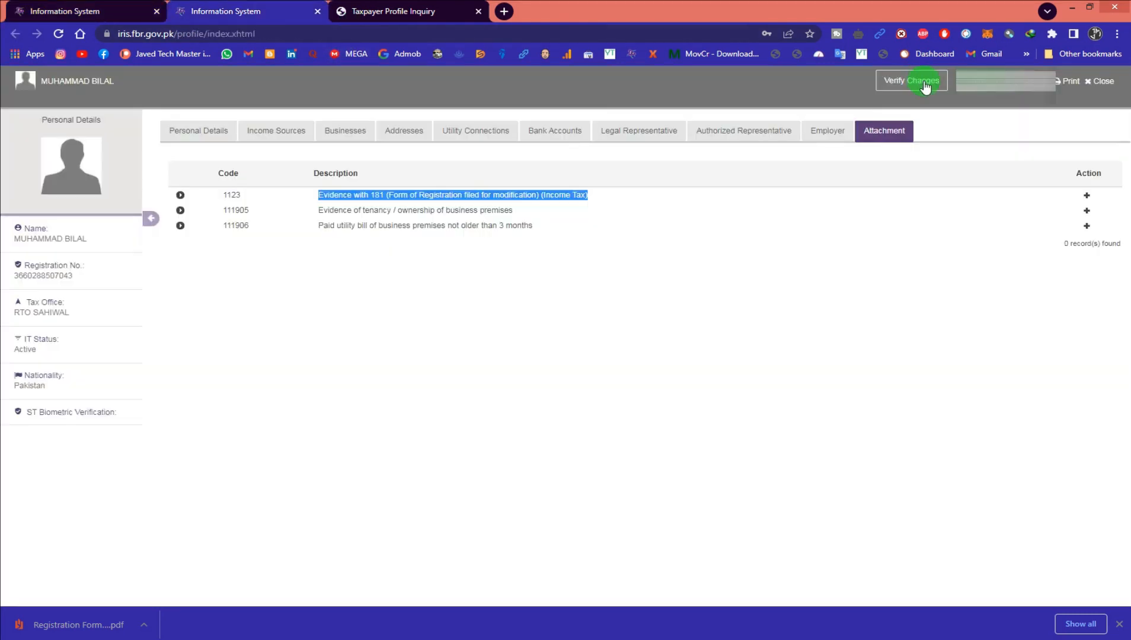
Verify the profile changes by entering the account PIN in the undertaking, and close the profile.
click(925, 83)
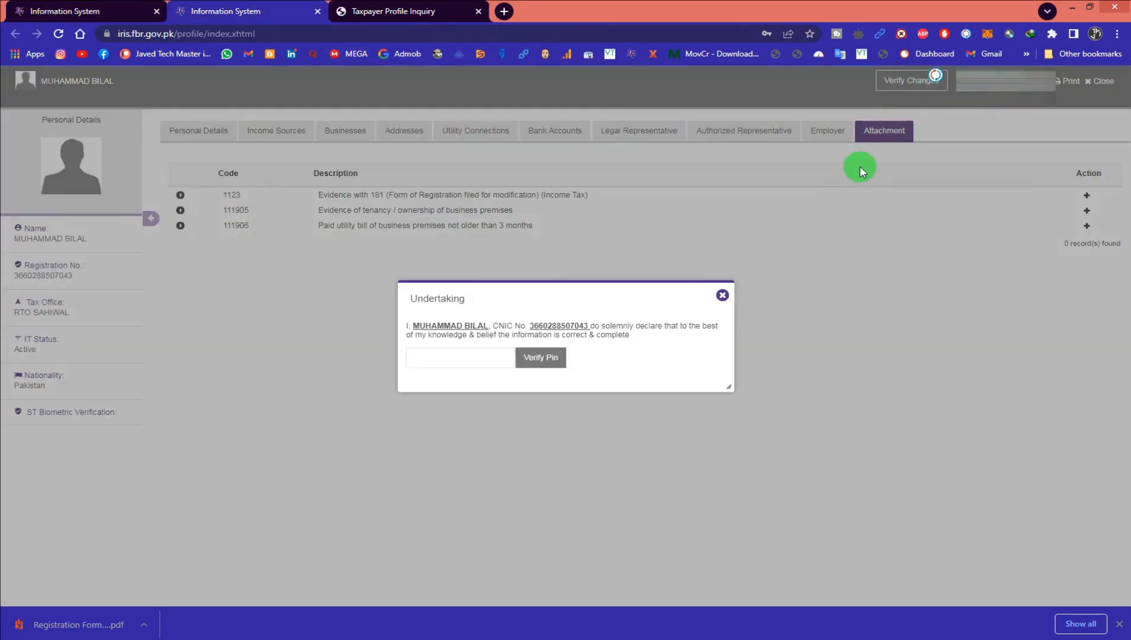
click(449, 361)
text(••••)
click(550, 359)
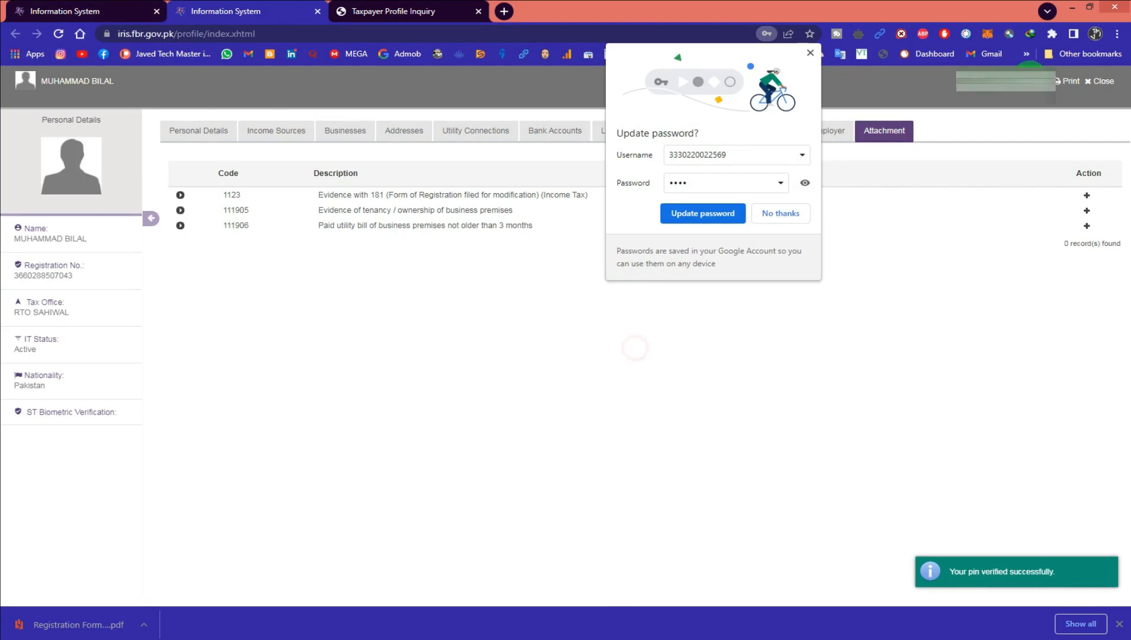
click(1106, 82)
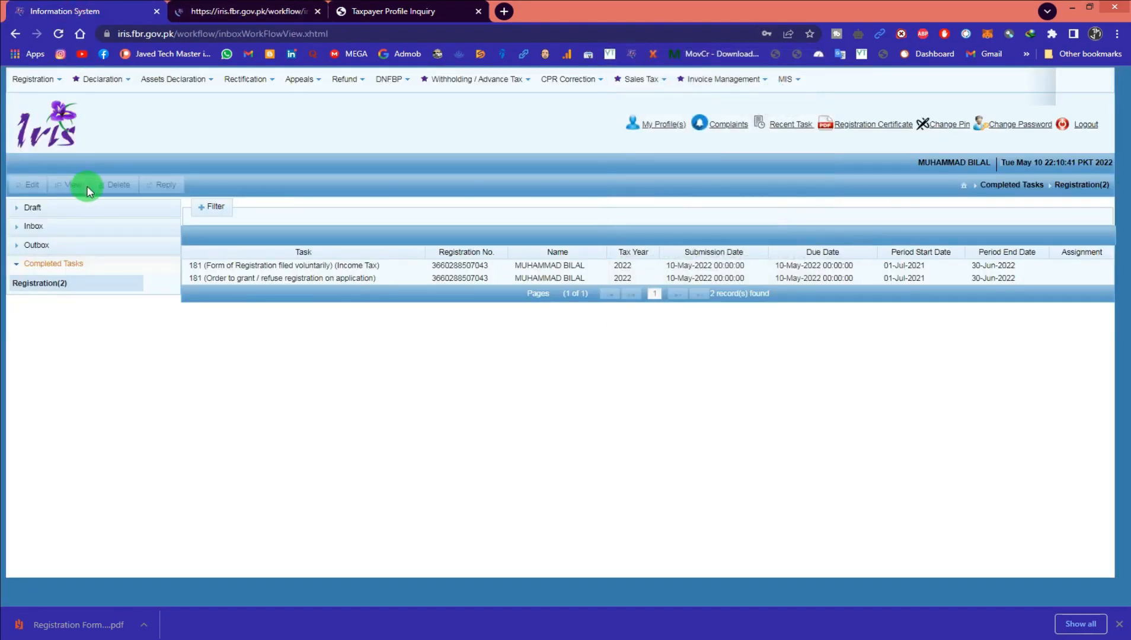
Reload the completed tasks page and select the 181 (Form of Registration filed voluntarily) (Income Tax) task.
click(58, 34)
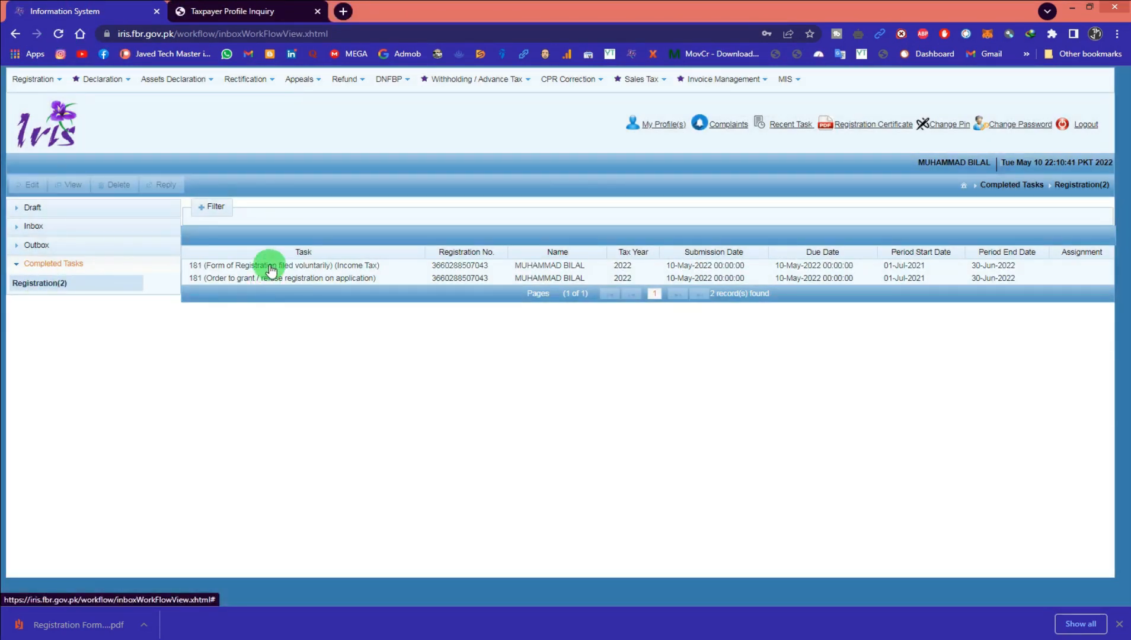
click(271, 266)
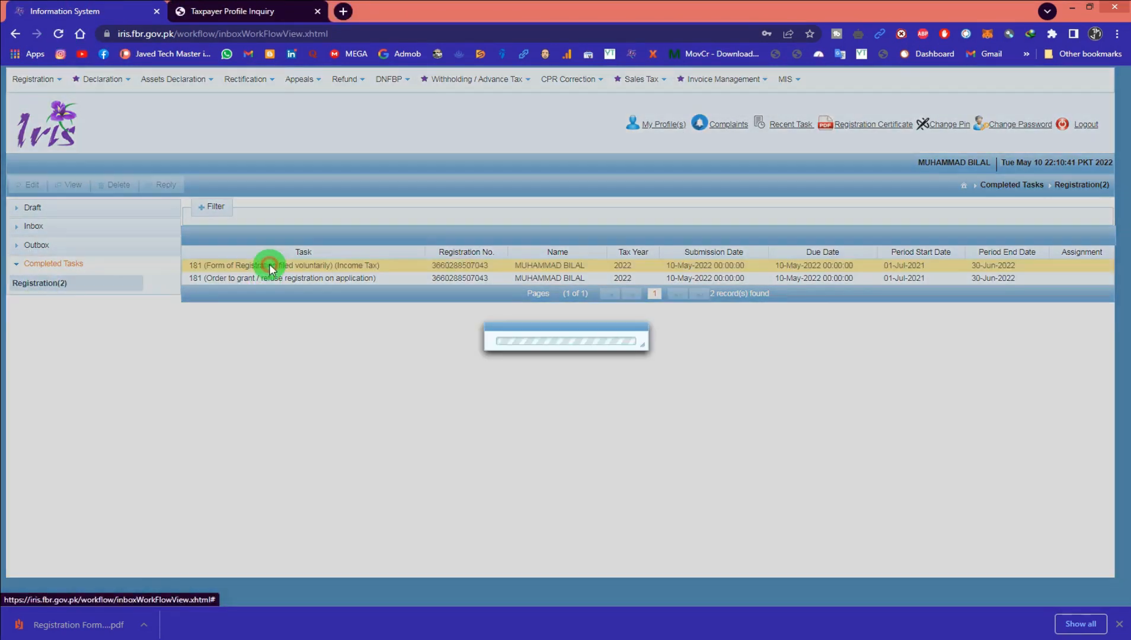